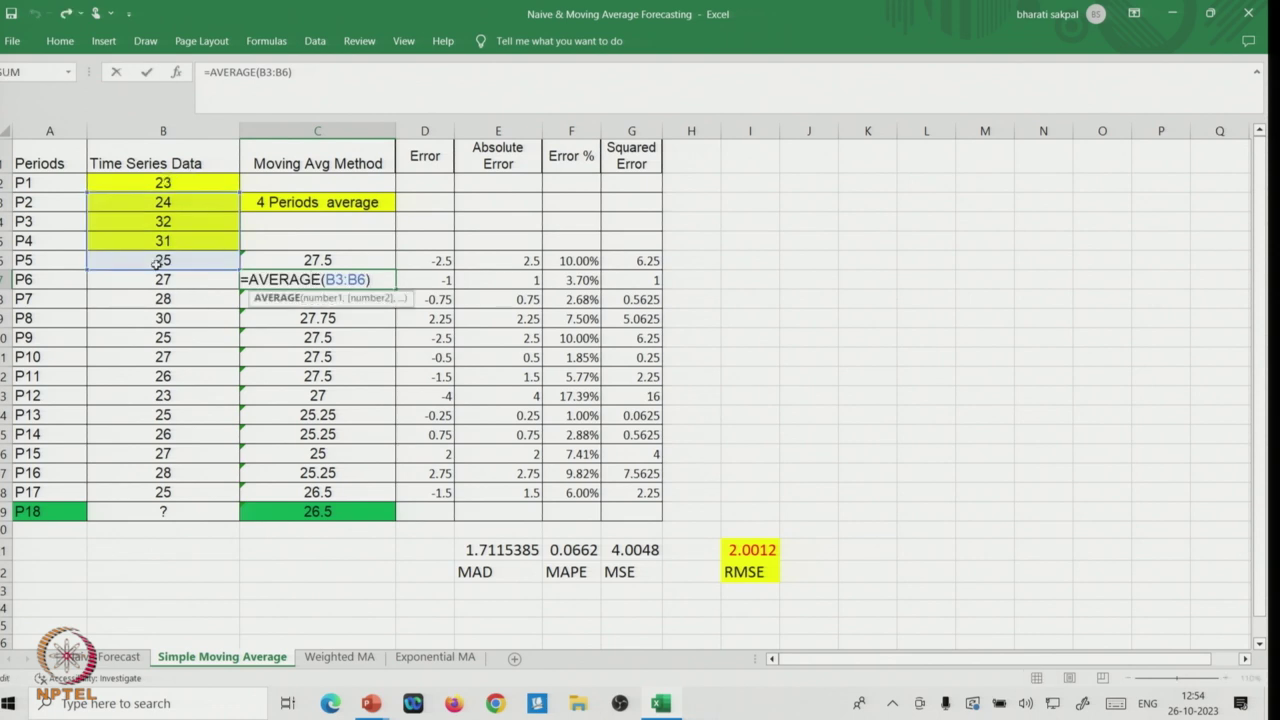
Fill the four-period moving average formula from P5 down through P18 in the Moving Avg Method column
key("Return")
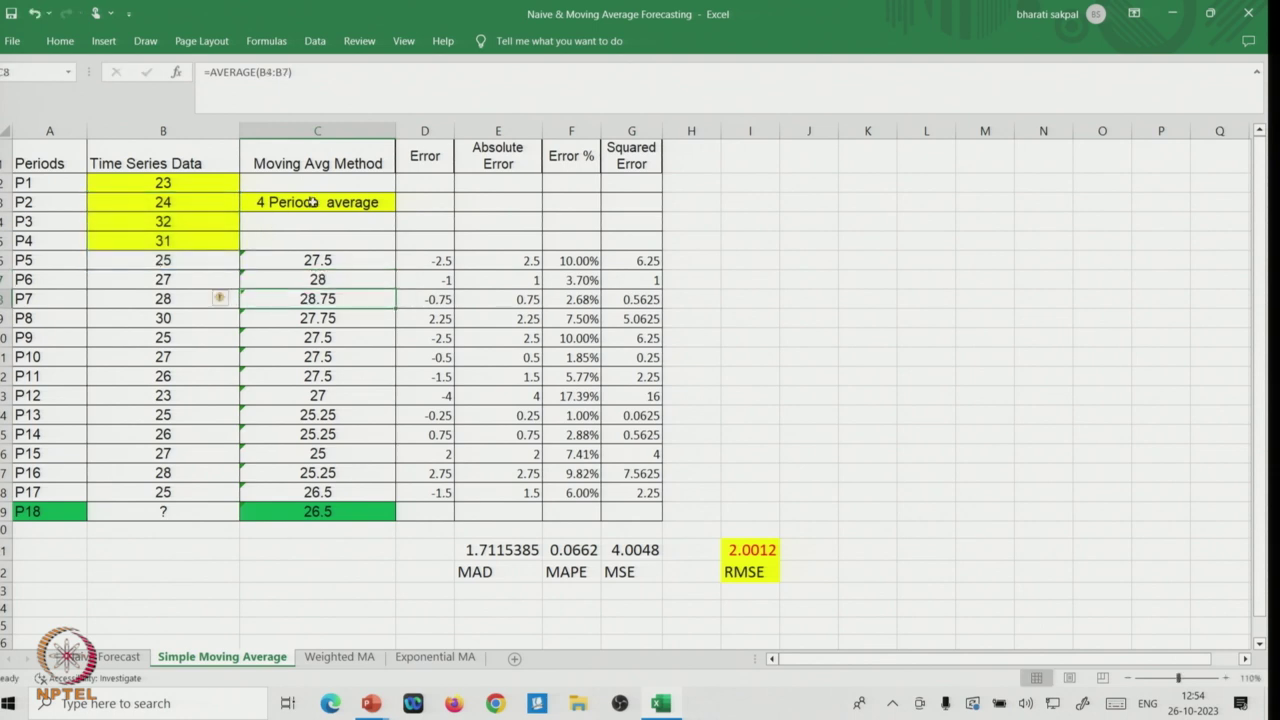
left_click(360, 256)
left_click_drag(396, 270, 397, 518)
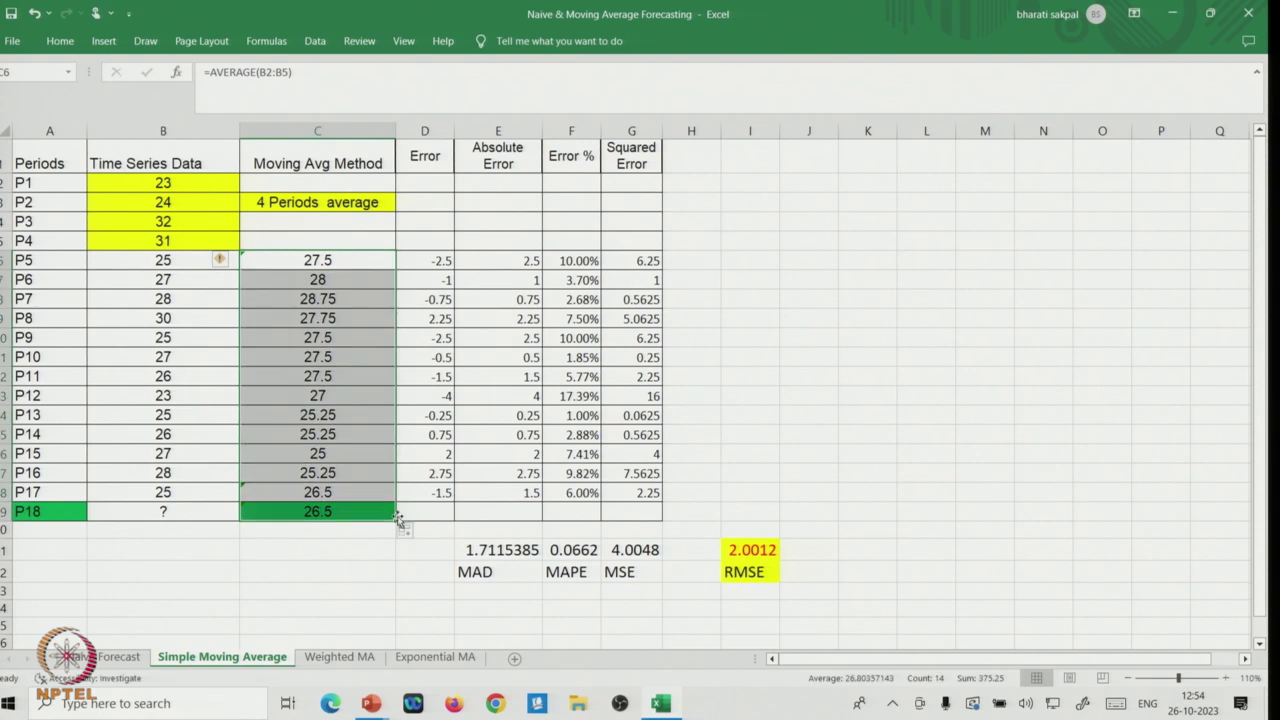
left_click(284, 580)
Apply a yellow fill to the P18 moving average forecast cell
left_click(314, 512)
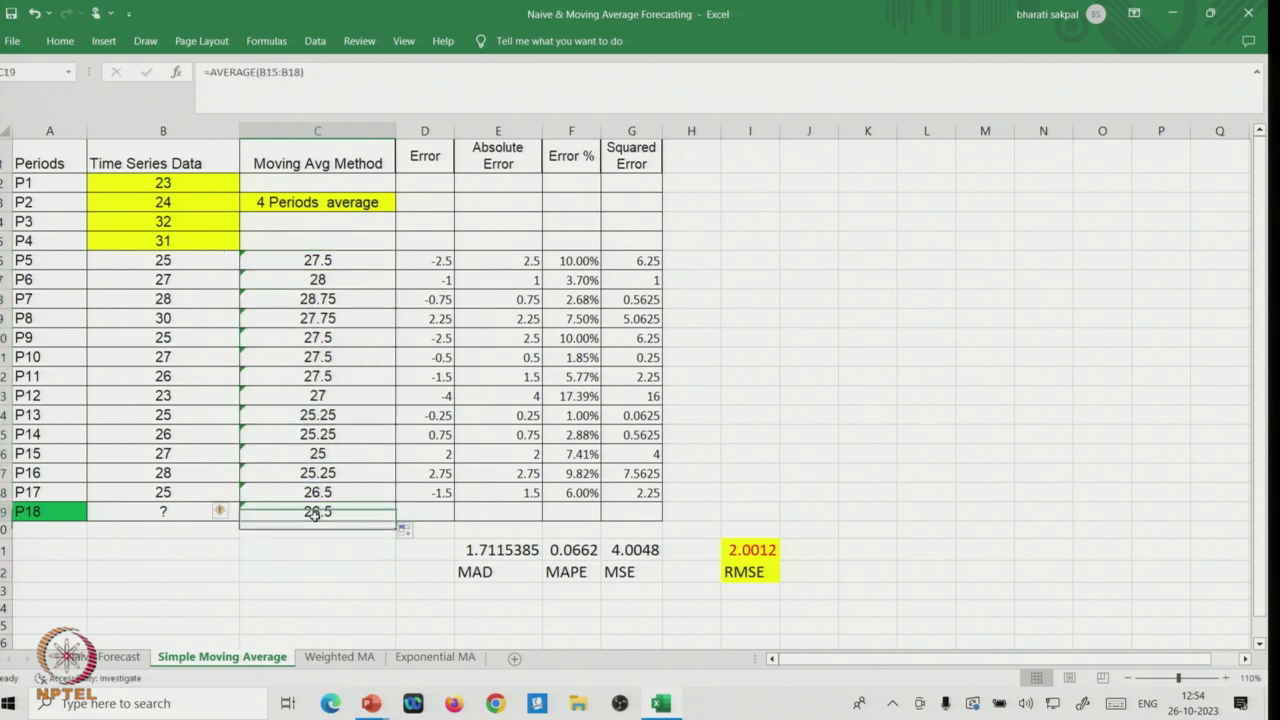
left_click(60, 41)
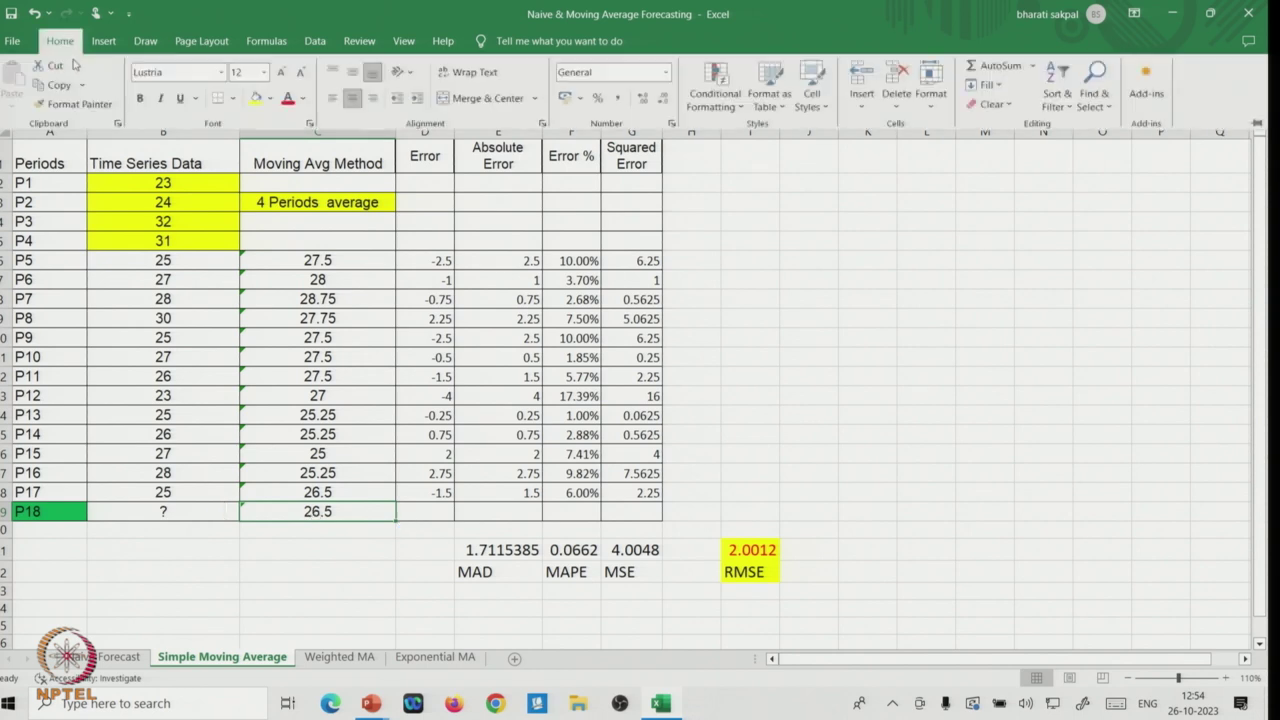
left_click(257, 99)
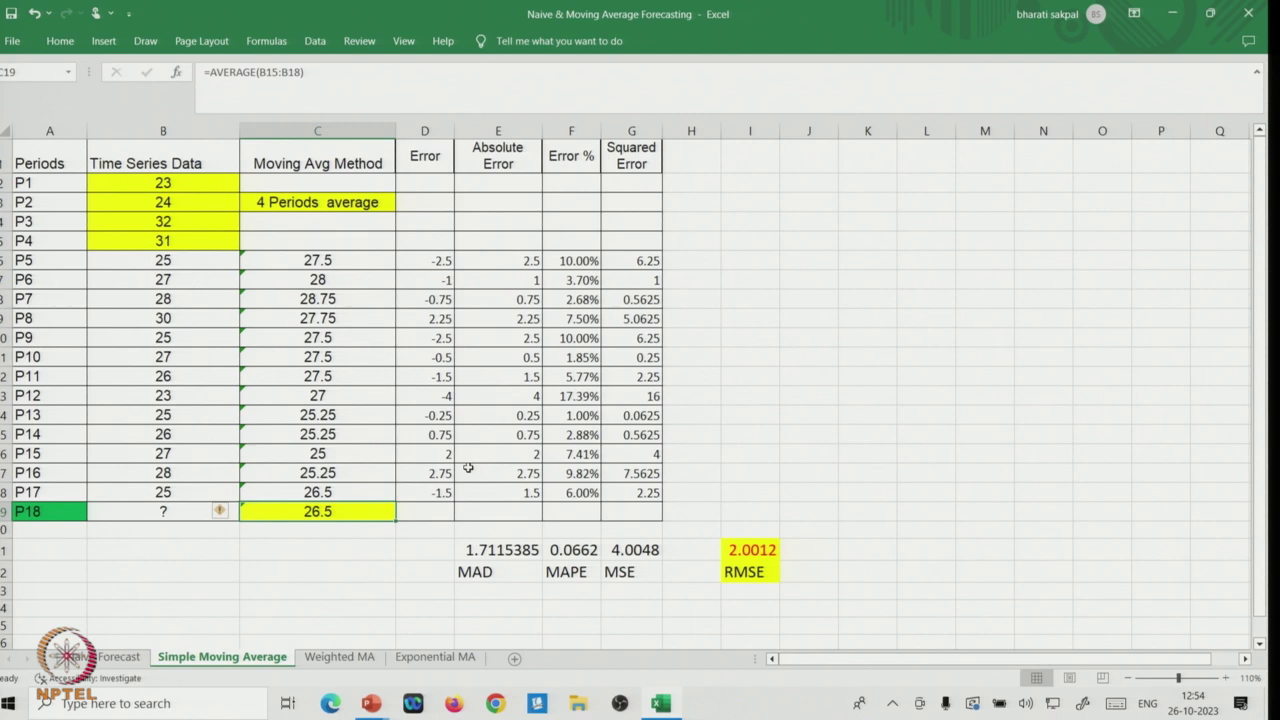
Inspect the P5 formulas for Error, Absolute Error, Error % and Squared Error
double_click(435, 262)
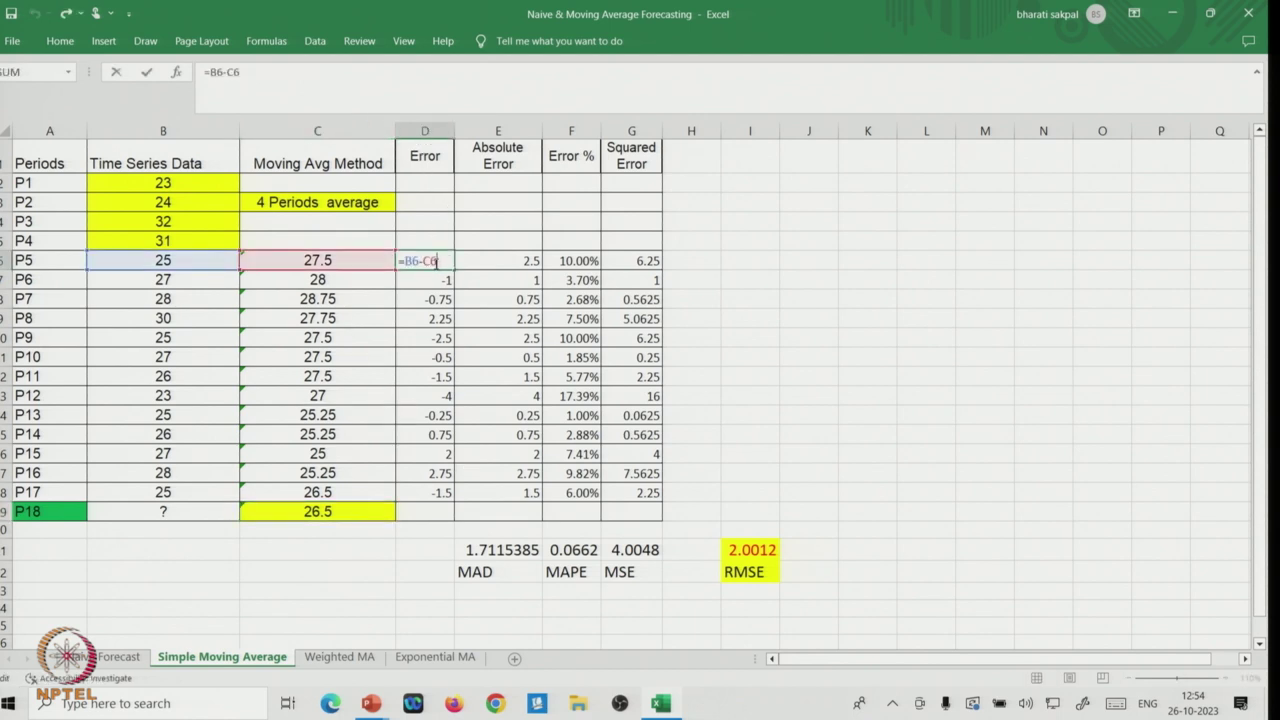
key("Return")
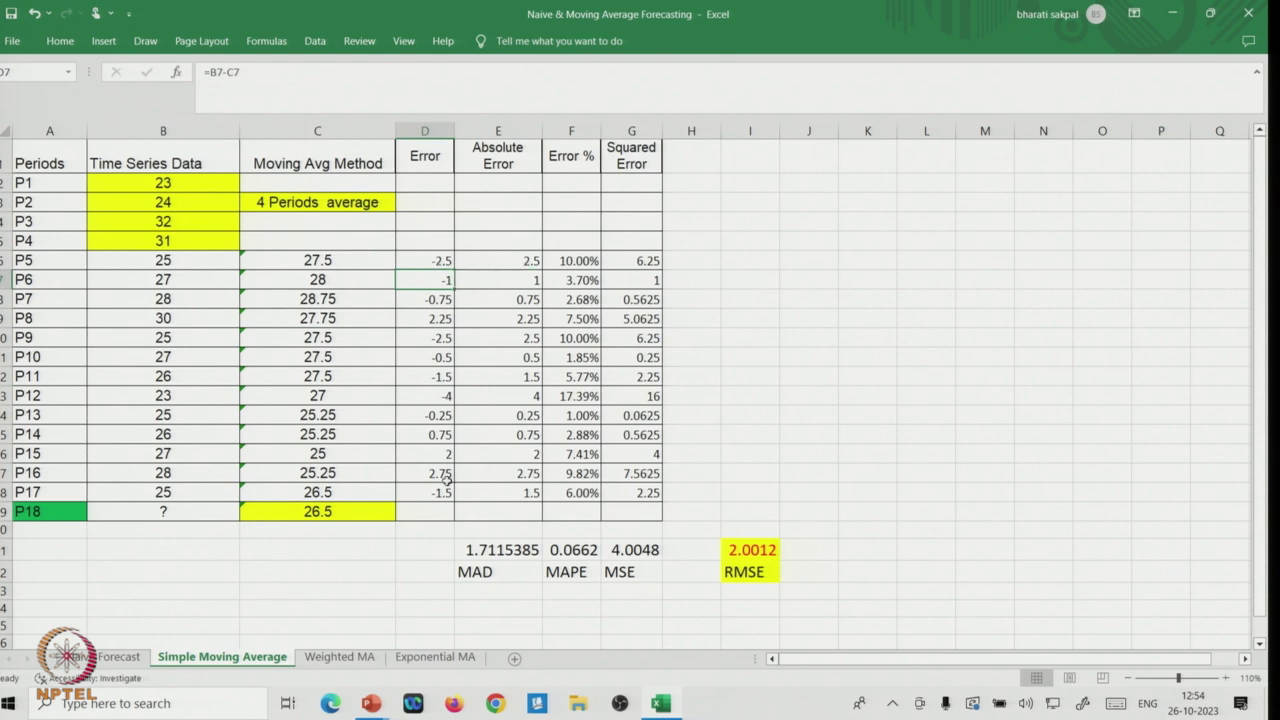
double_click(525, 259)
key("Return")
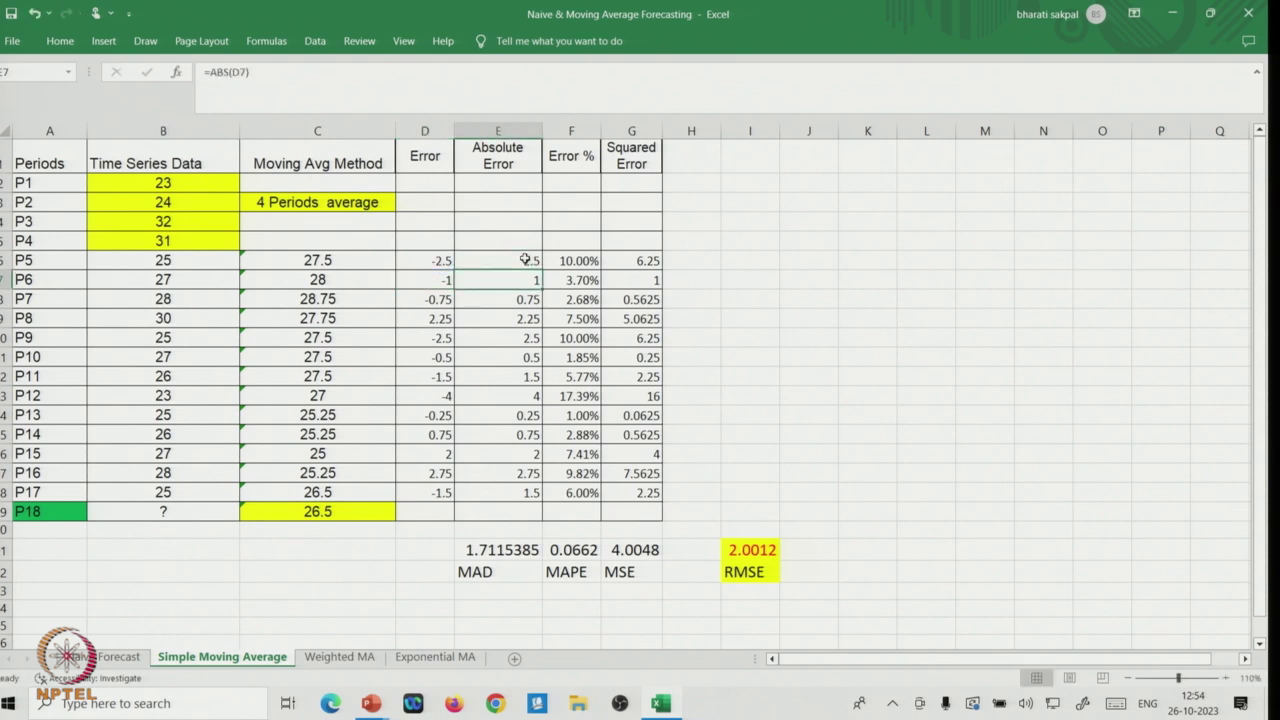
double_click(575, 259)
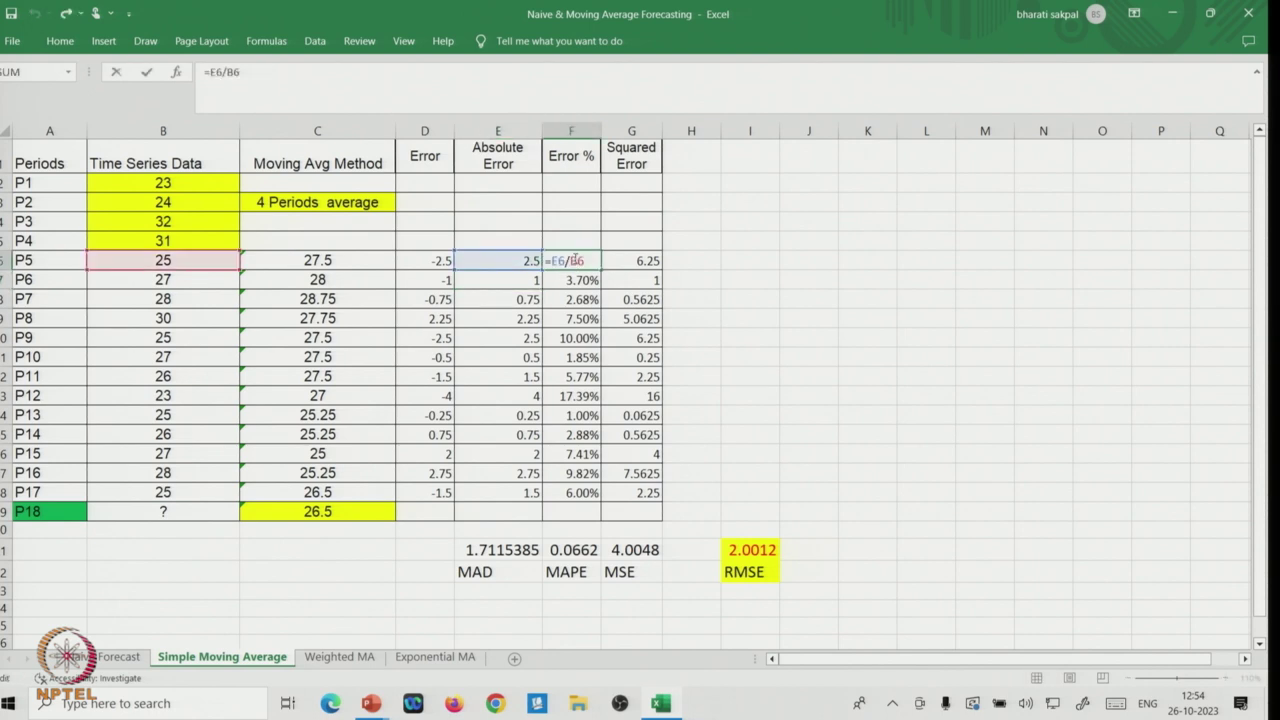
key("Return")
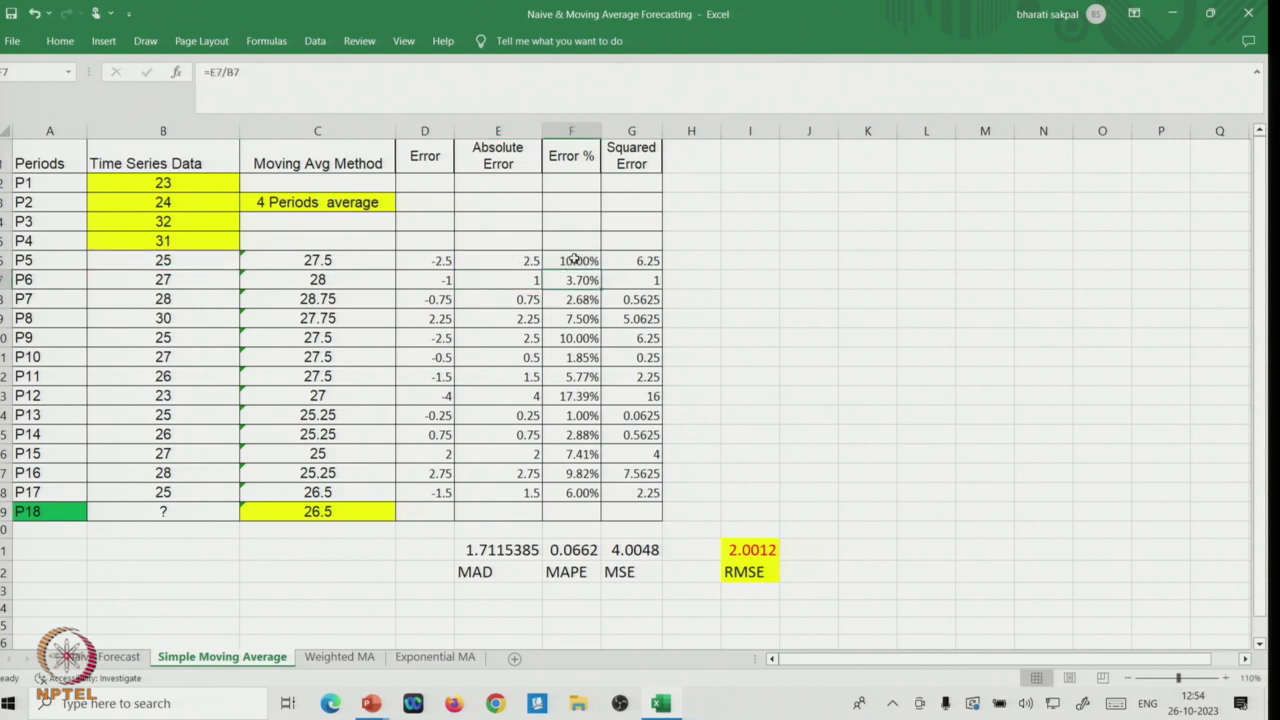
left_click(645, 262)
double_click(645, 262)
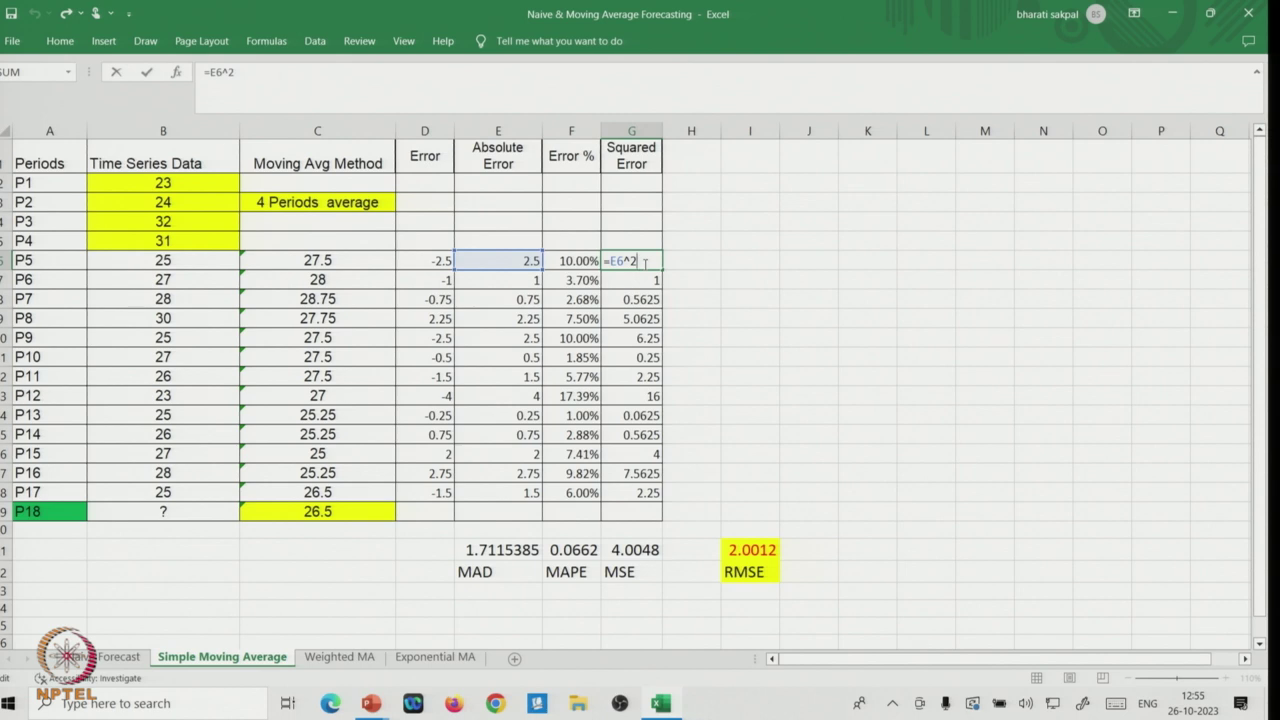
key("Return")
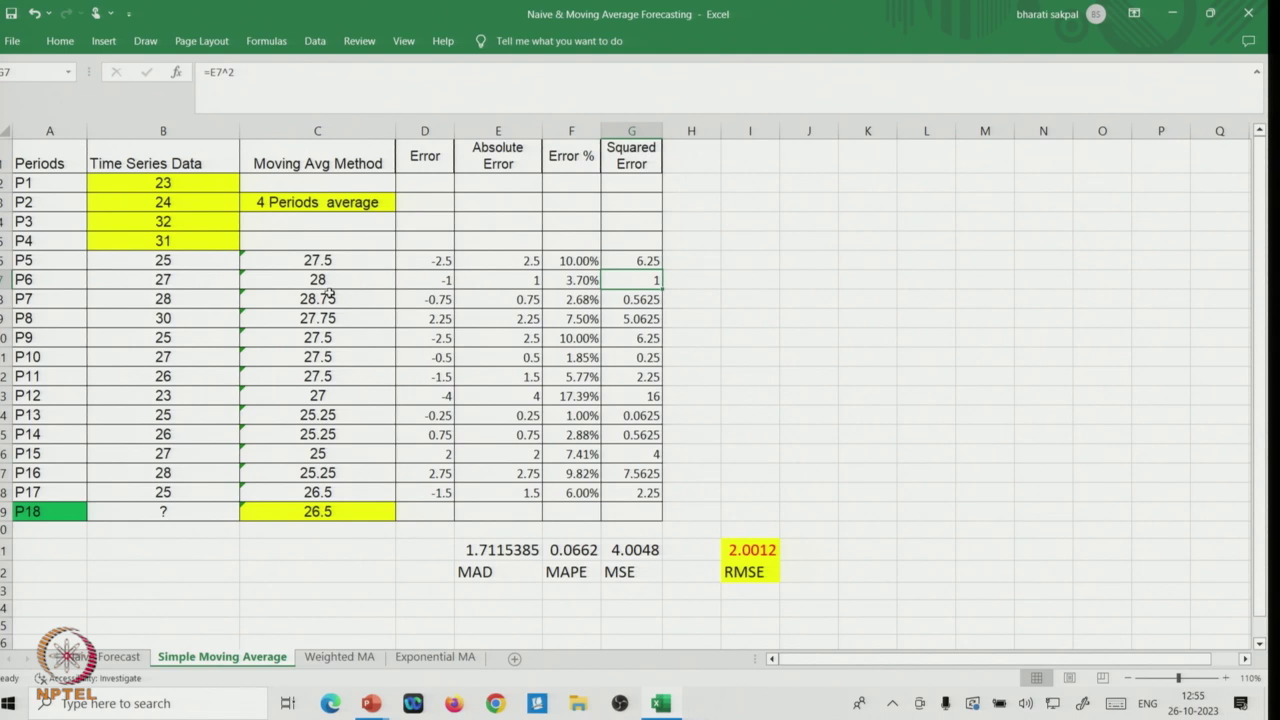
Inspect the MAD, MAPE and MSE formulas beneath the simple moving average error columns
left_click(489, 551)
double_click(489, 551)
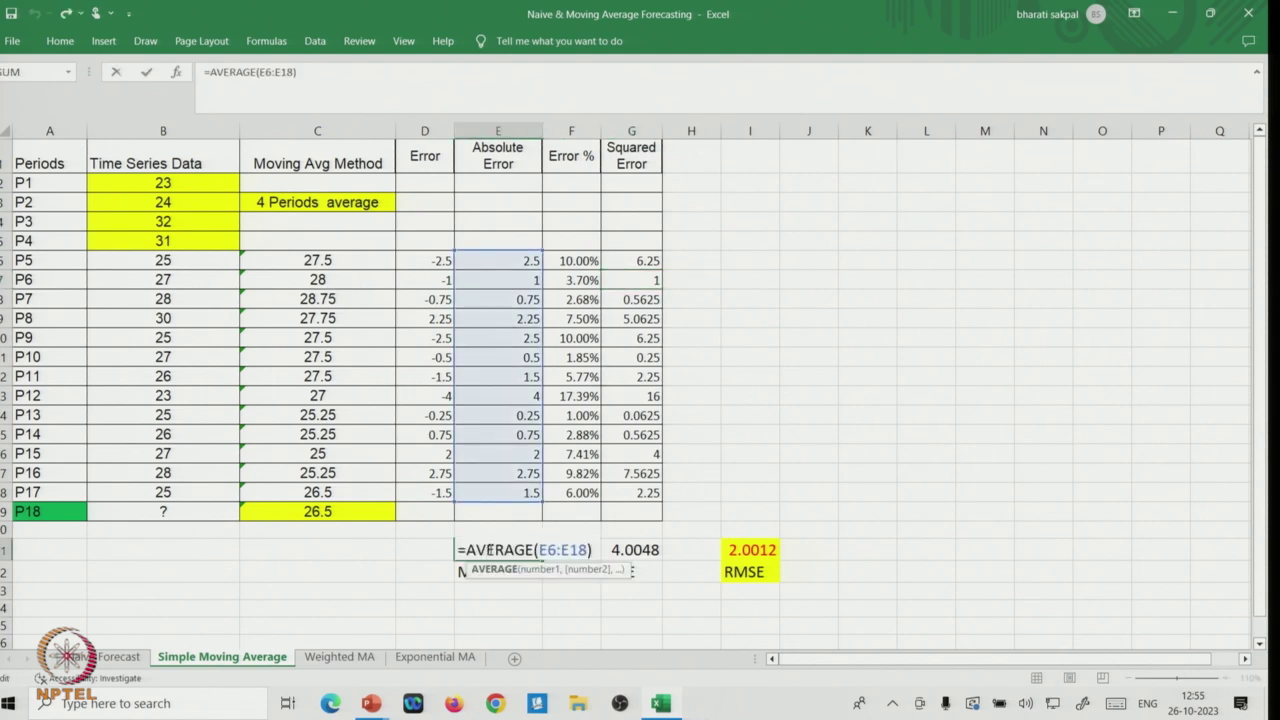
key("Return")
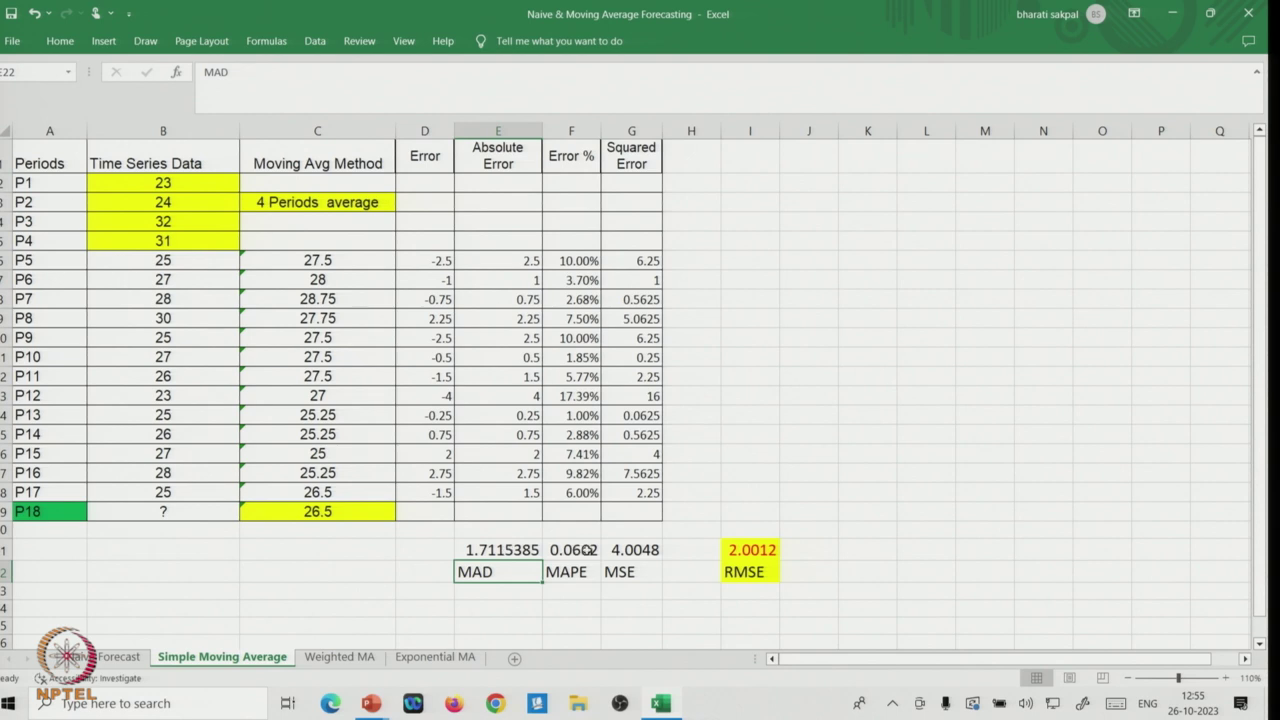
double_click(577, 549)
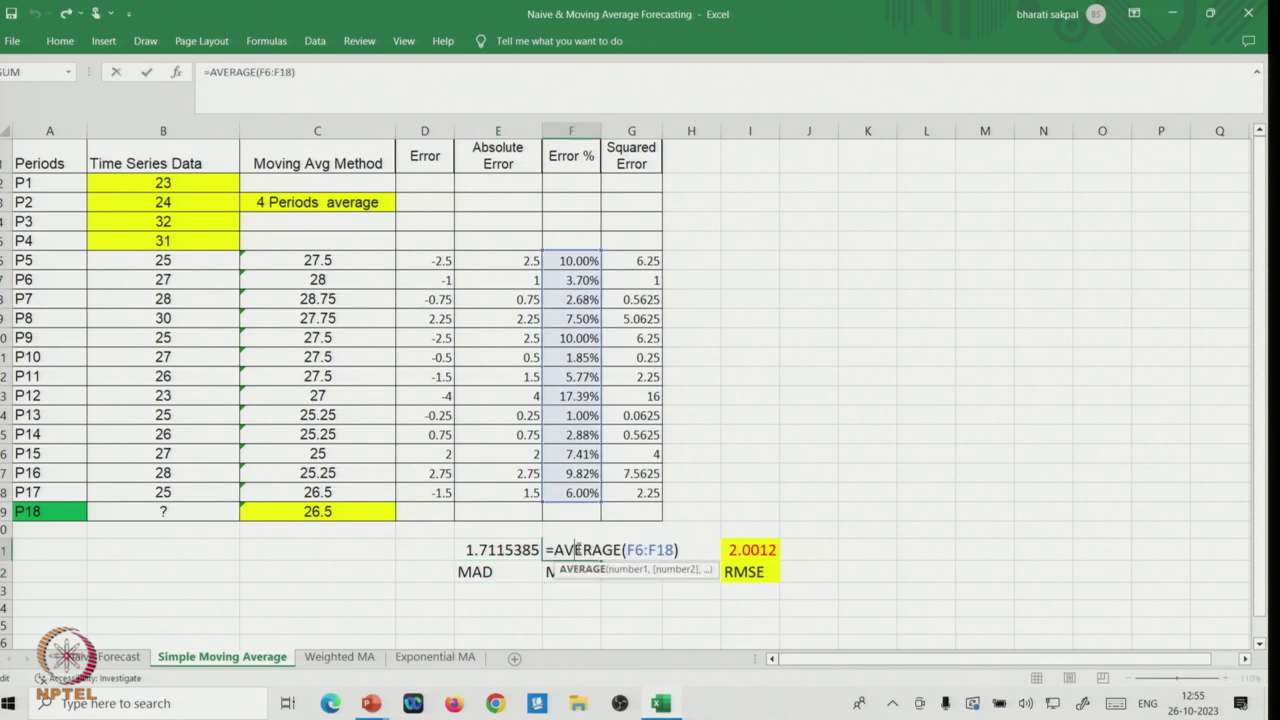
key("Return")
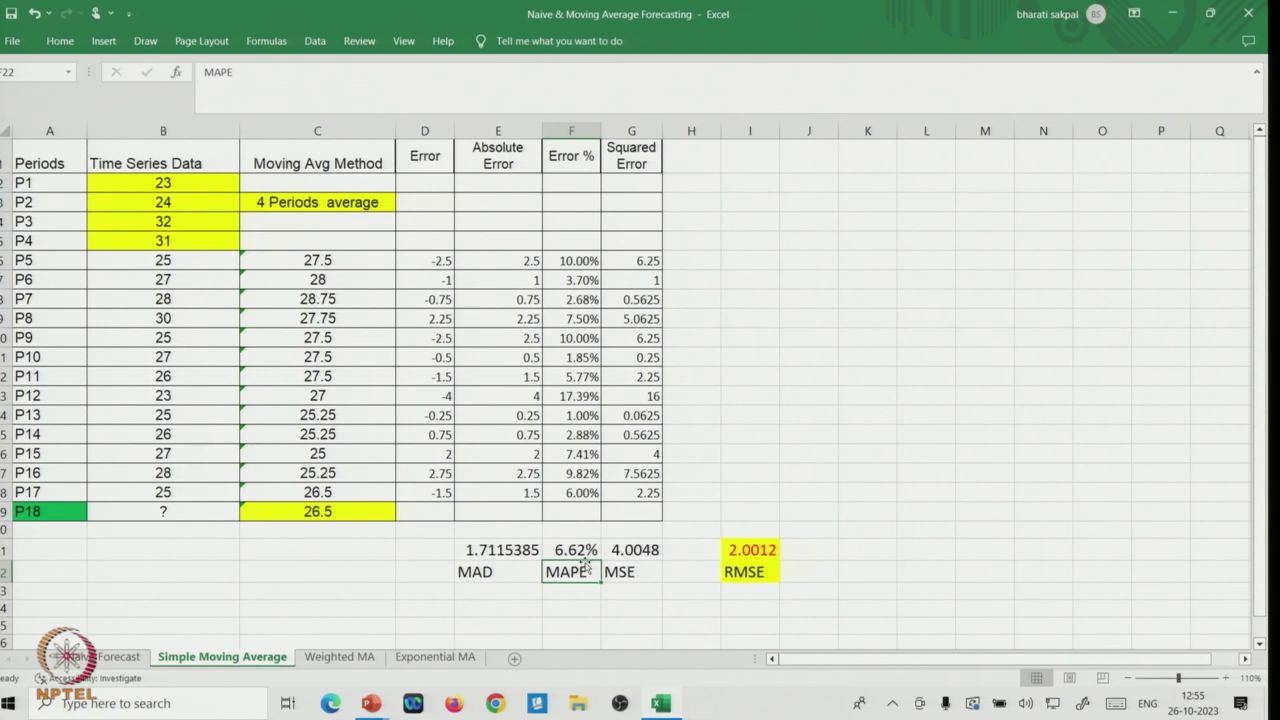
double_click(632, 549)
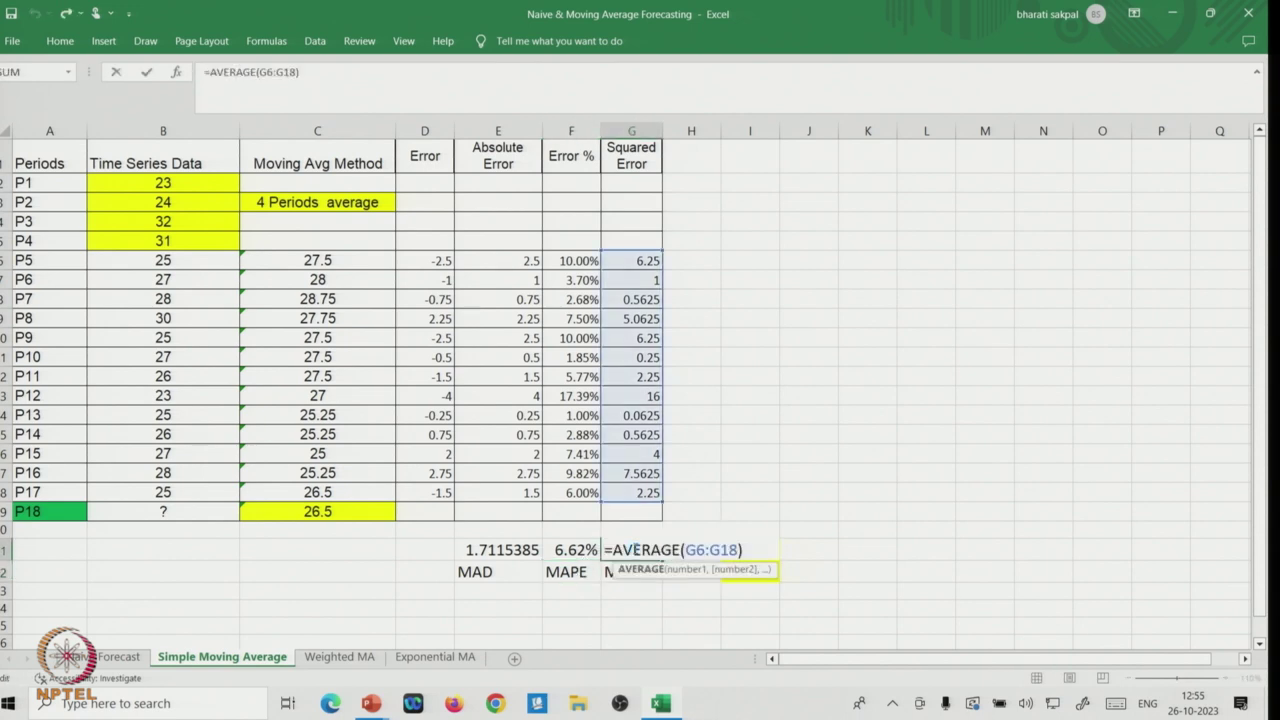
key("Return")
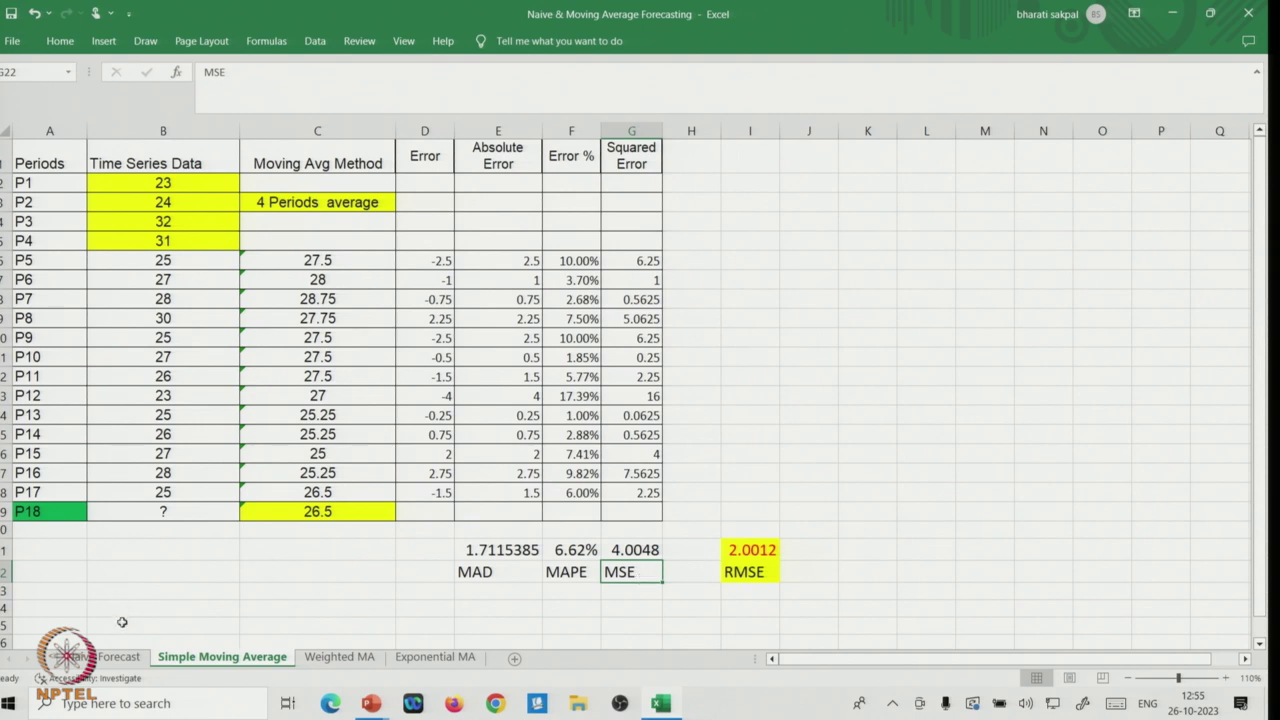
Check the MAPE and MSE of the naïve method on the Naive Forecast sheet for comparison
left_click(108, 658)
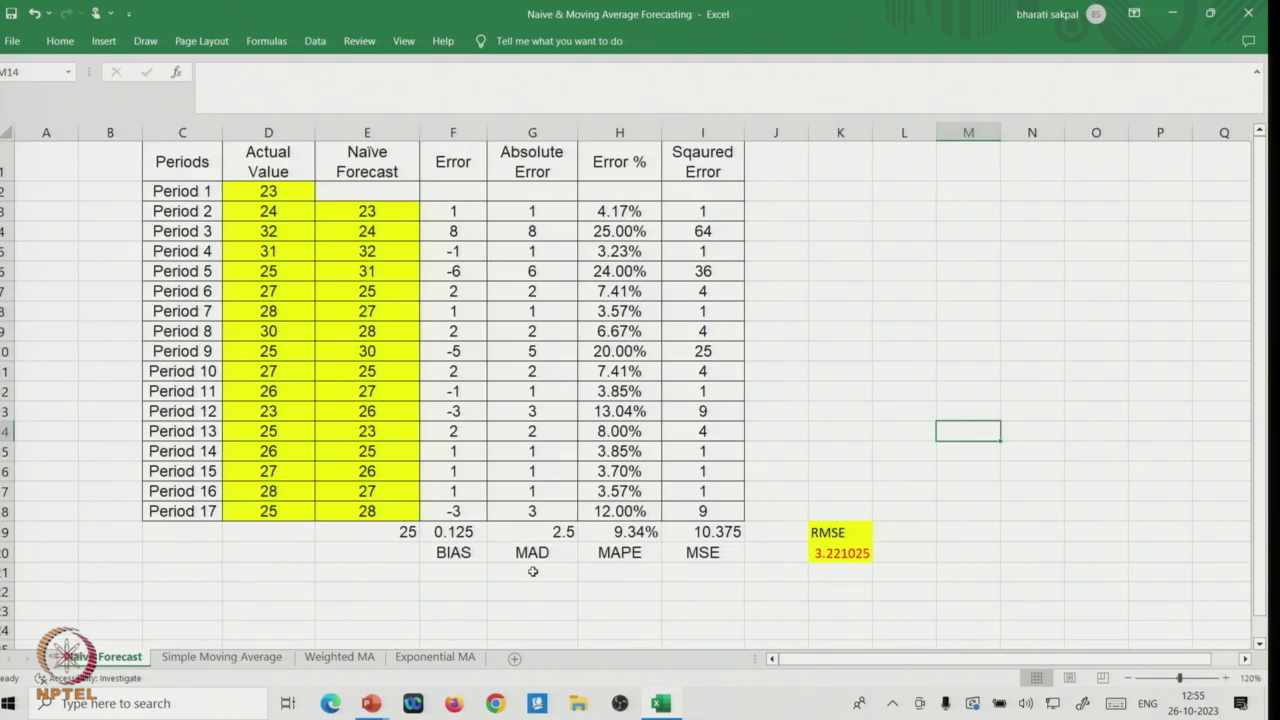
left_click(636, 531)
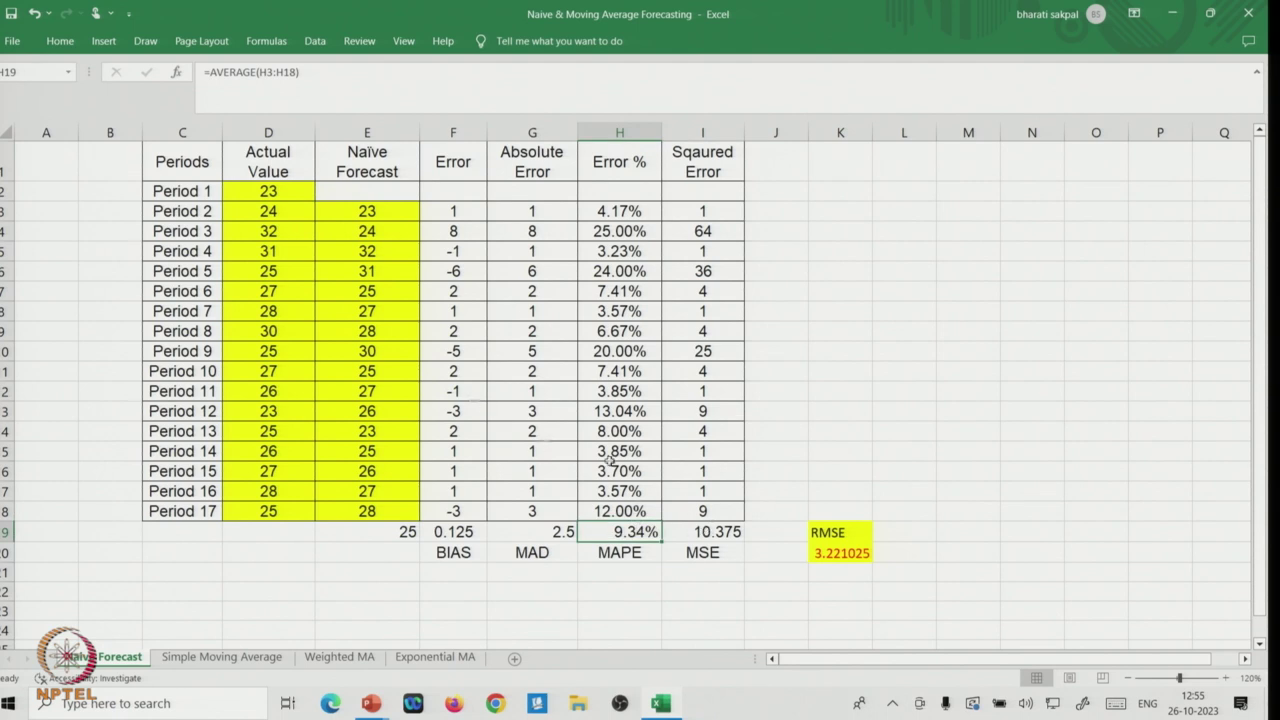
left_click(717, 533)
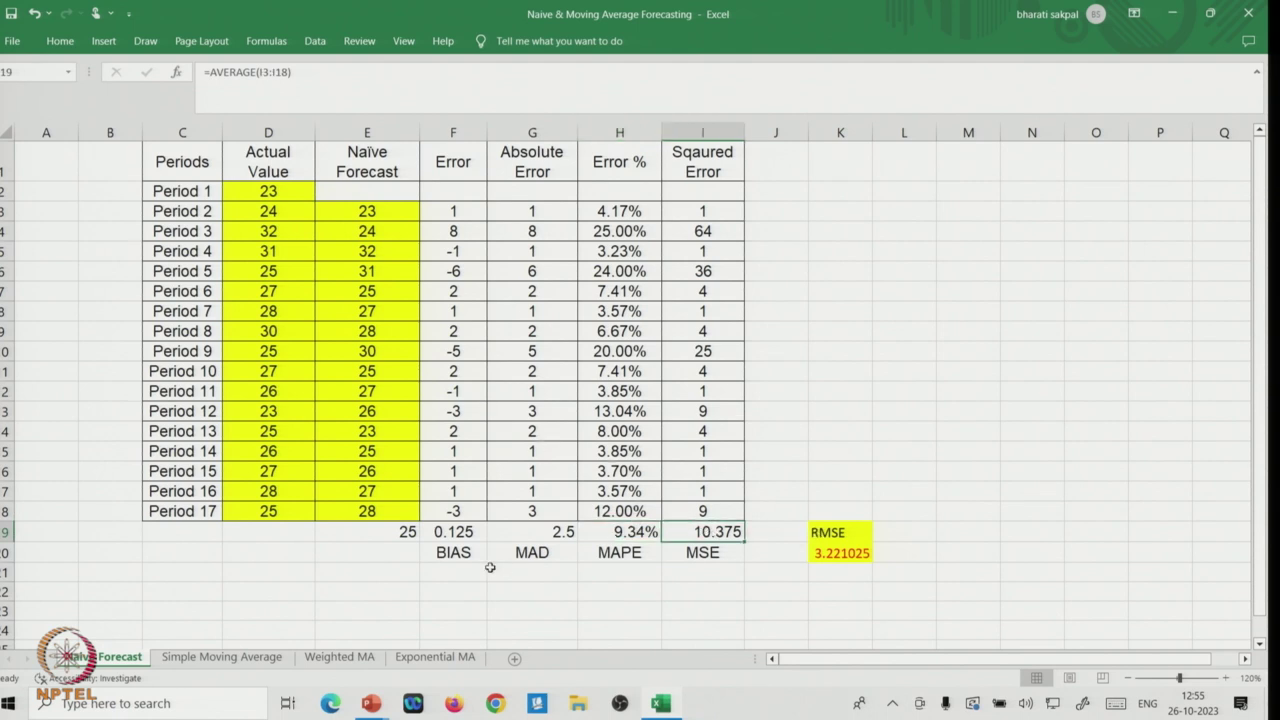
Return to the Simple Moving Average sheet and inspect its RMSE formula
left_click(218, 657)
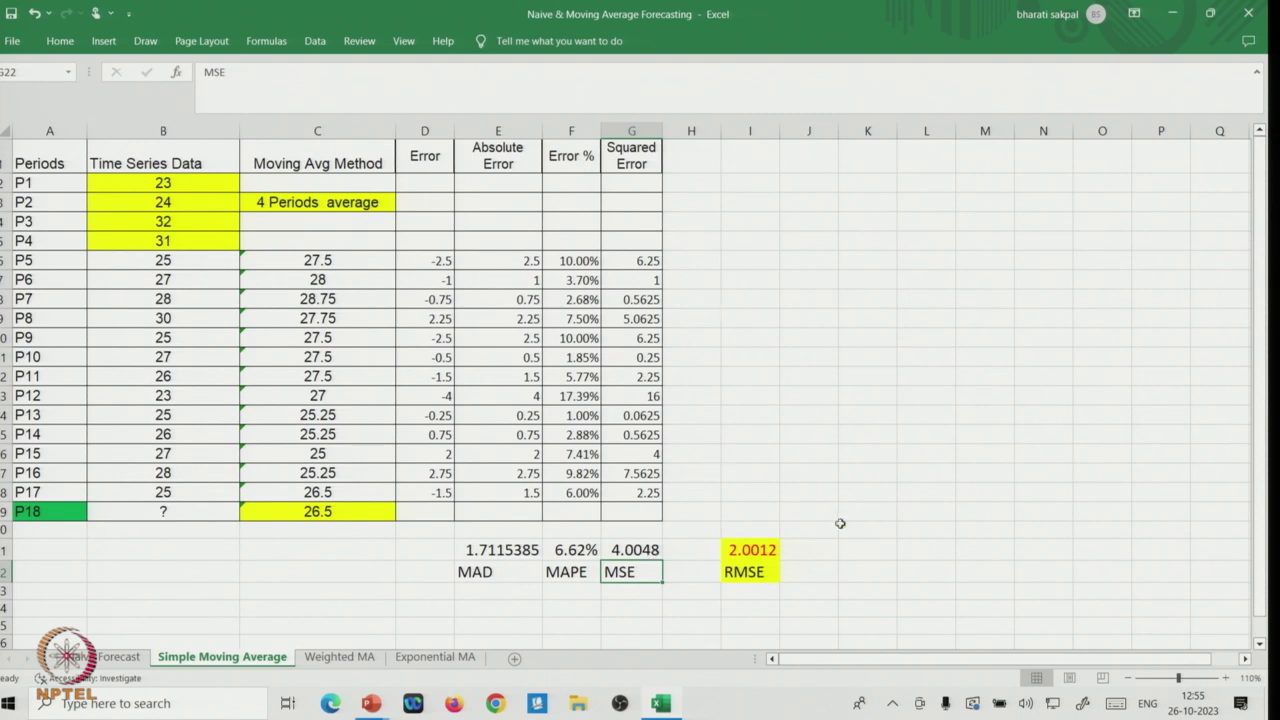
double_click(752, 550)
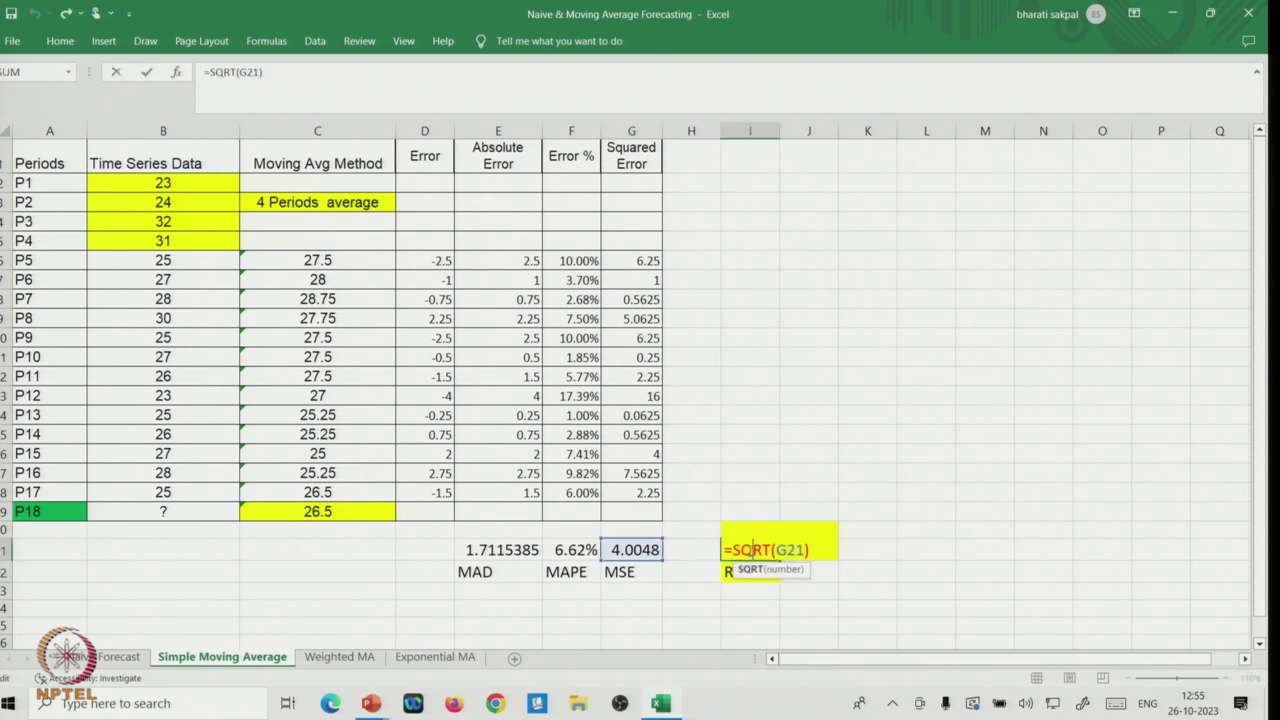
key("Return")
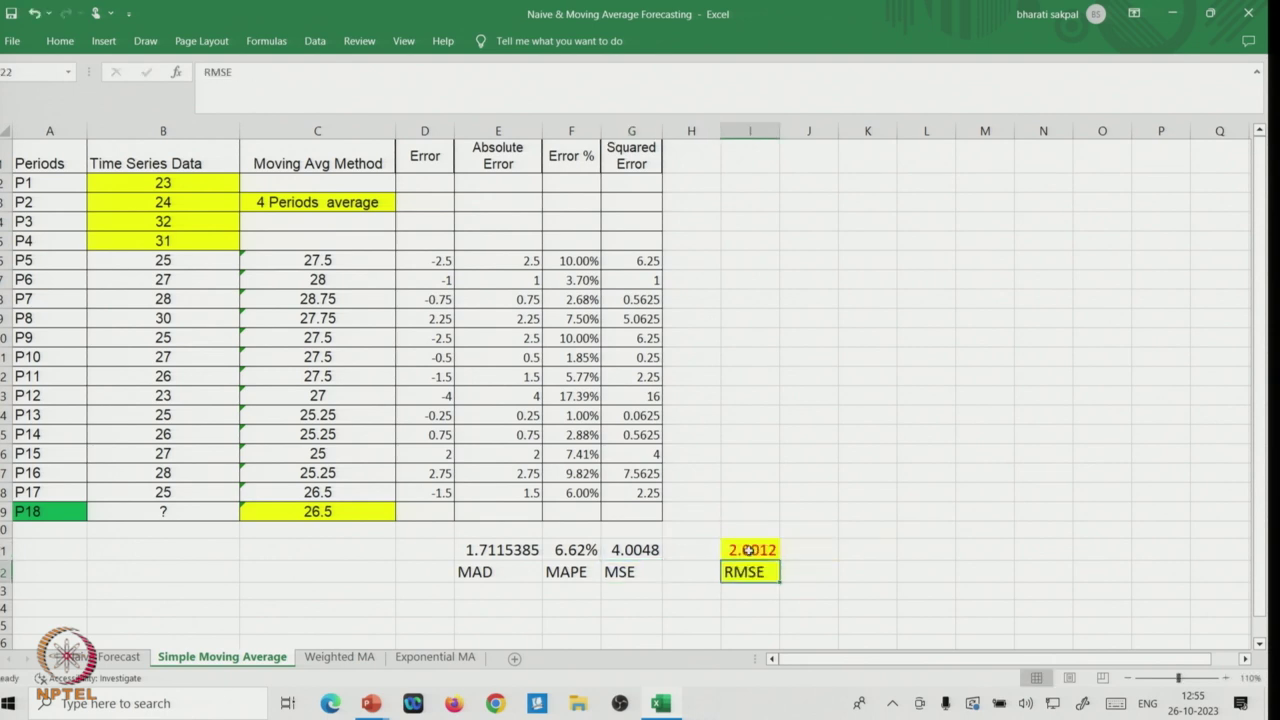
Open the Weighted MA sheet and examine how the P5 forecast formula combines the four weights with the time series data
left_click(339, 657)
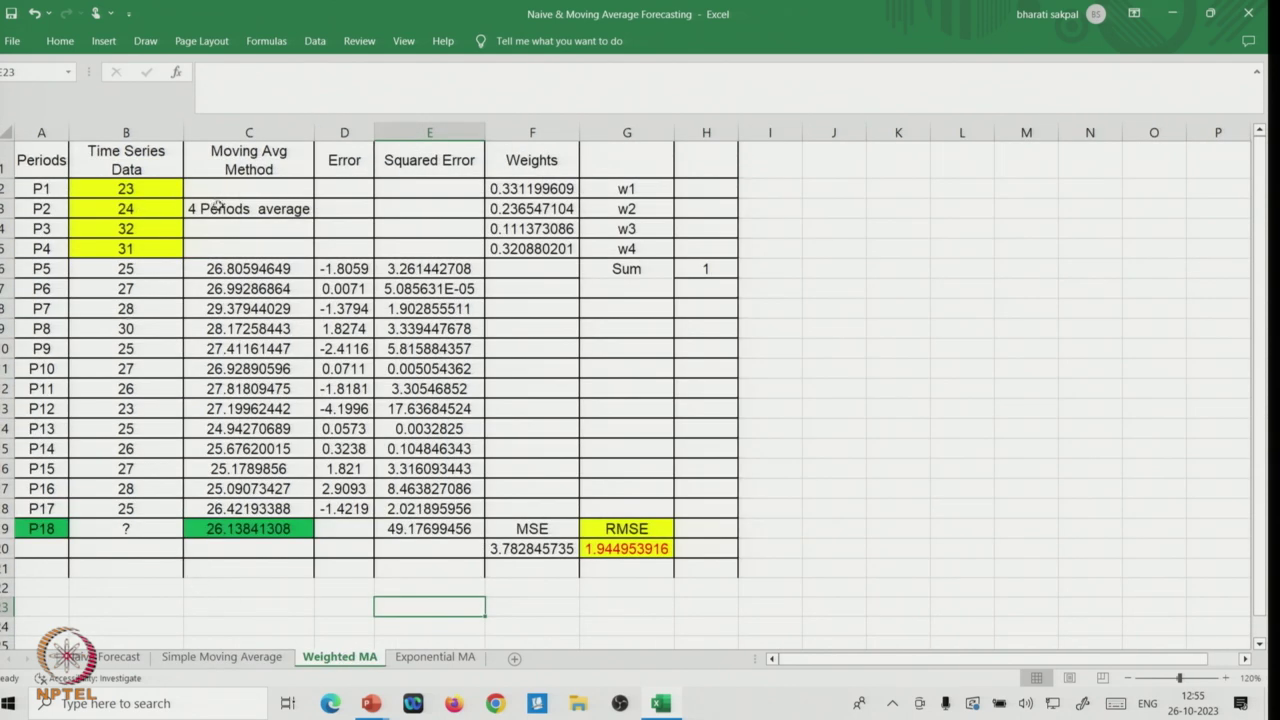
left_click(228, 268)
double_click(228, 268)
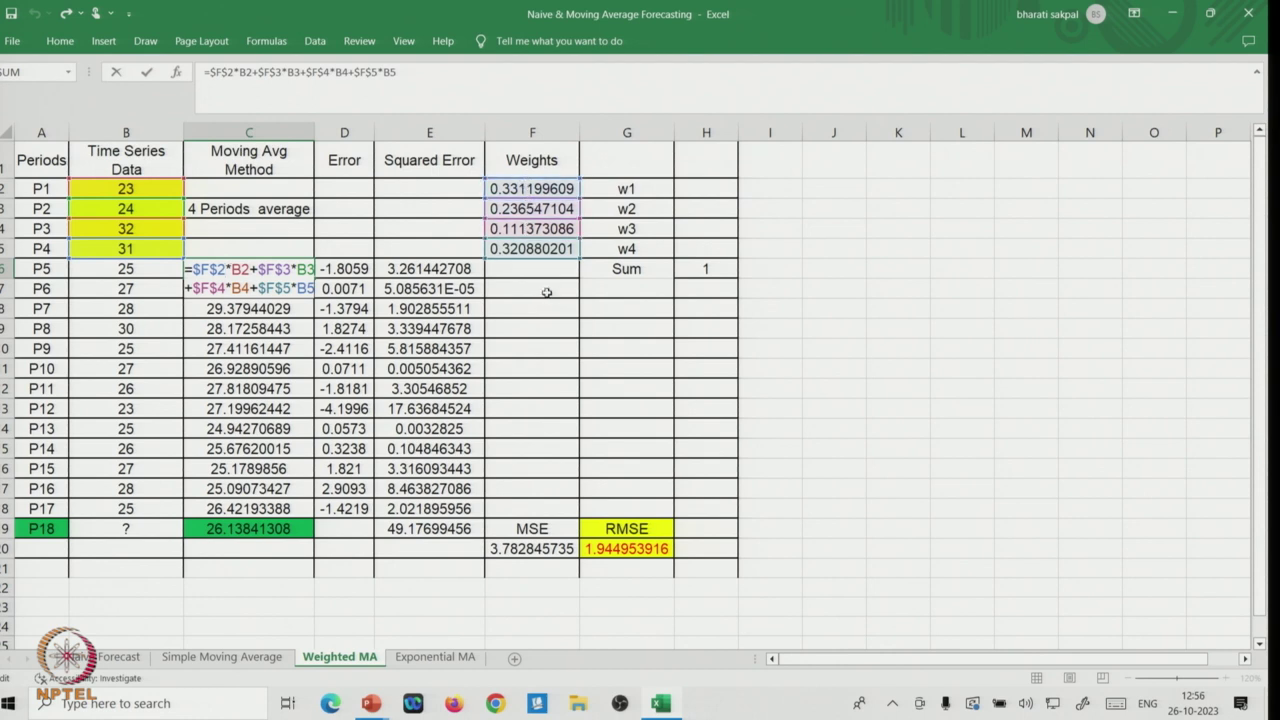
key("Return")
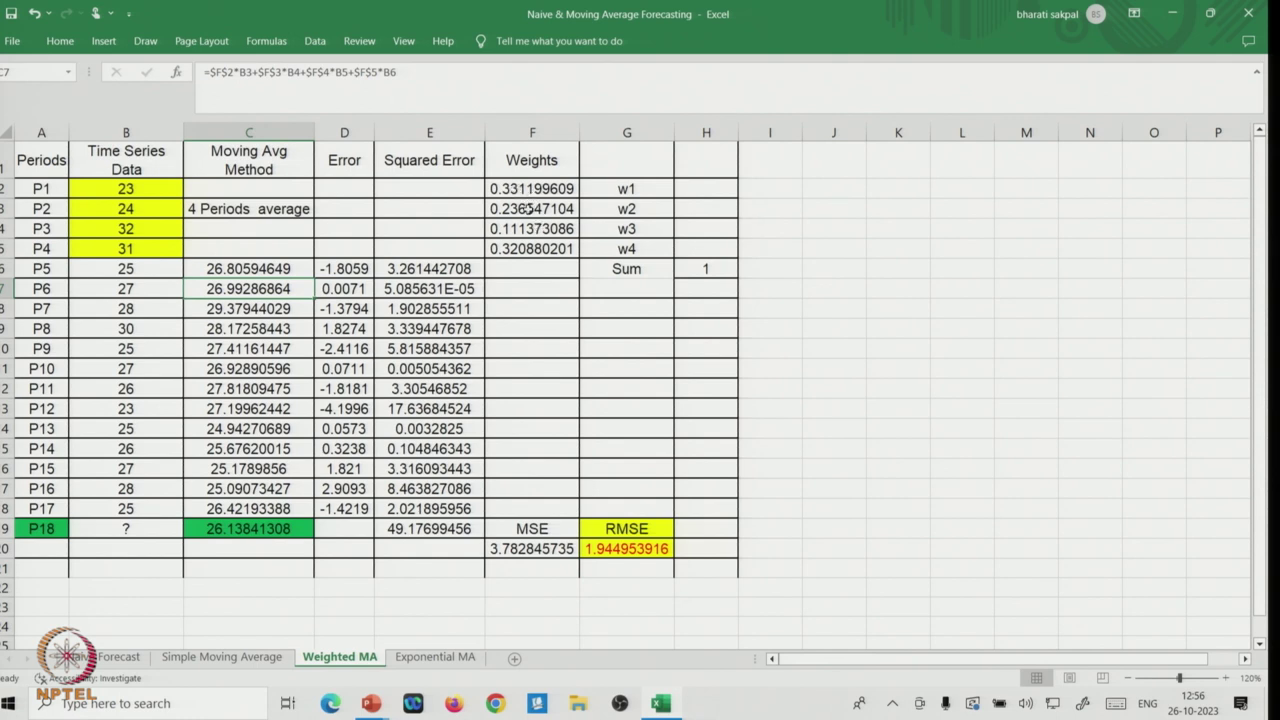
left_click(526, 289)
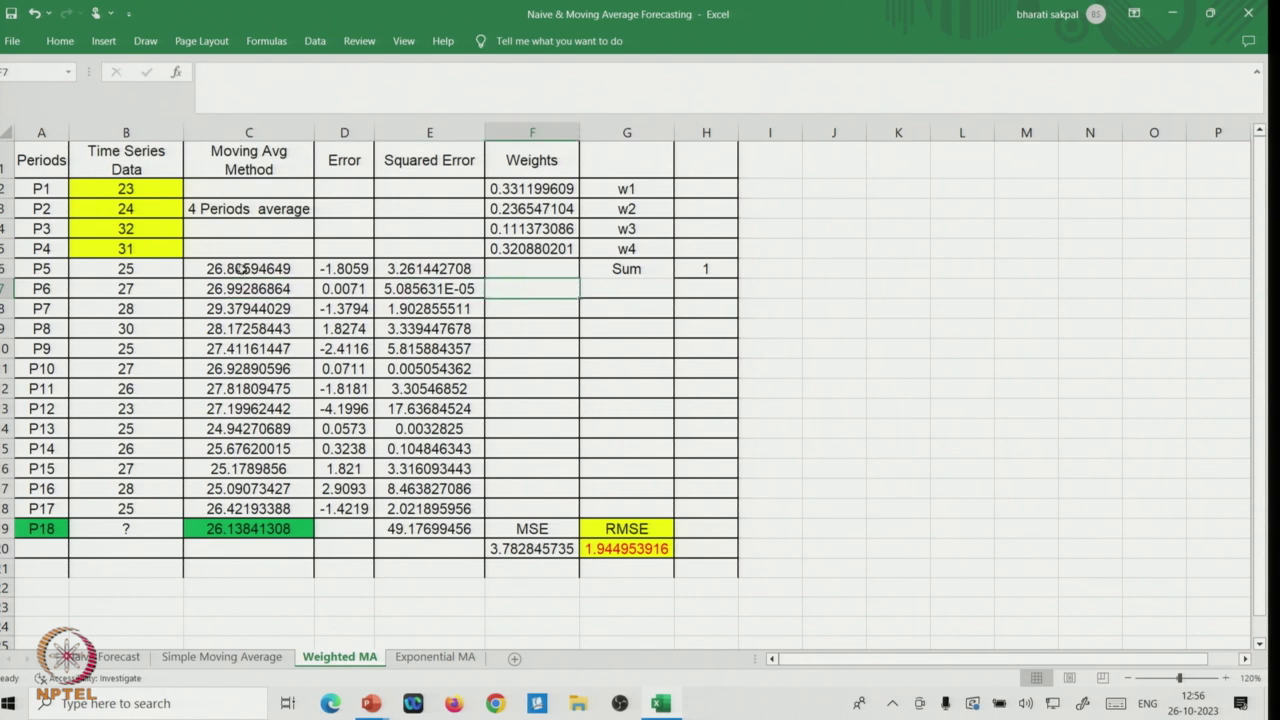
double_click(241, 269)
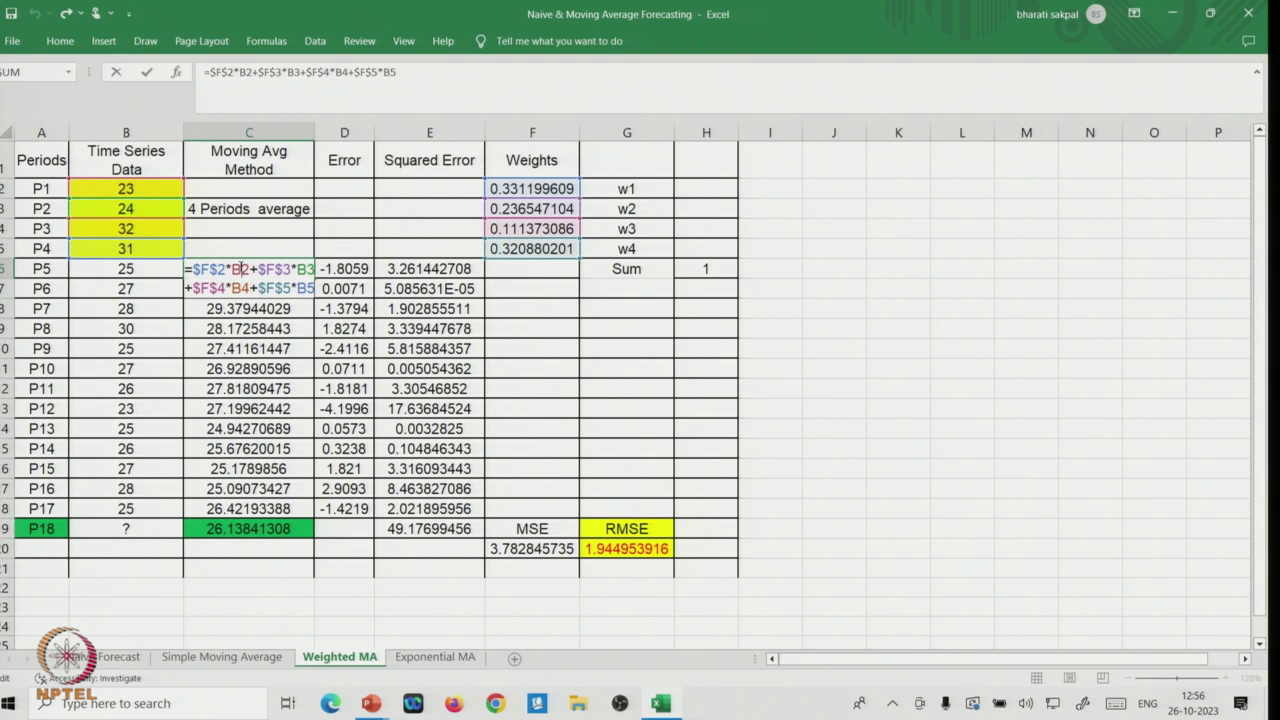
key("Return")
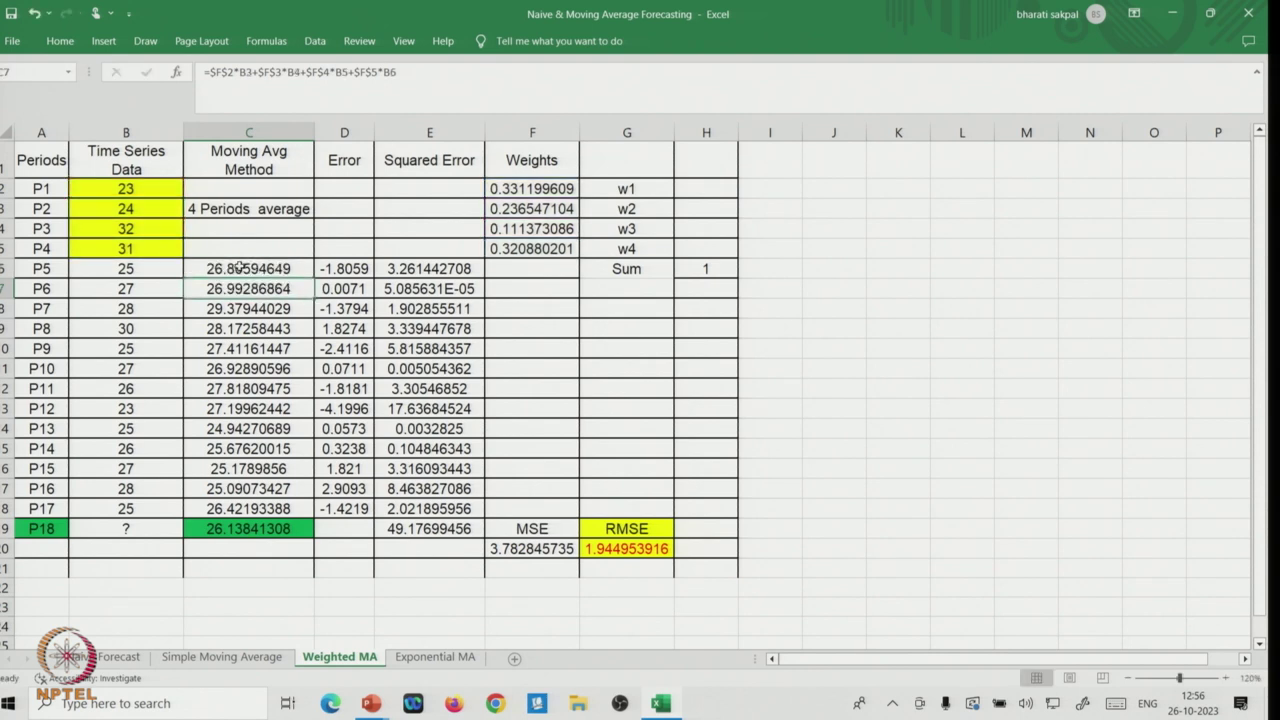
Compare the P6 weighted moving average formula with the P5 formula, checking the fixed weight references
double_click(263, 288)
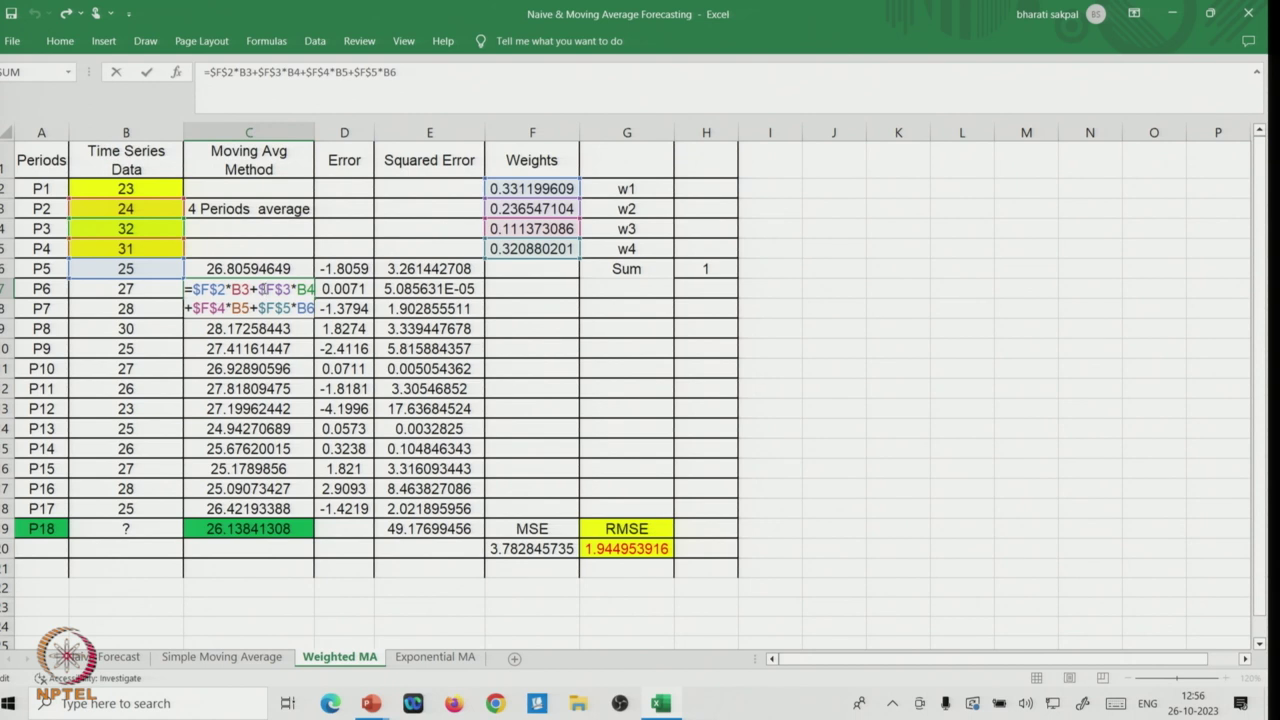
key("Return")
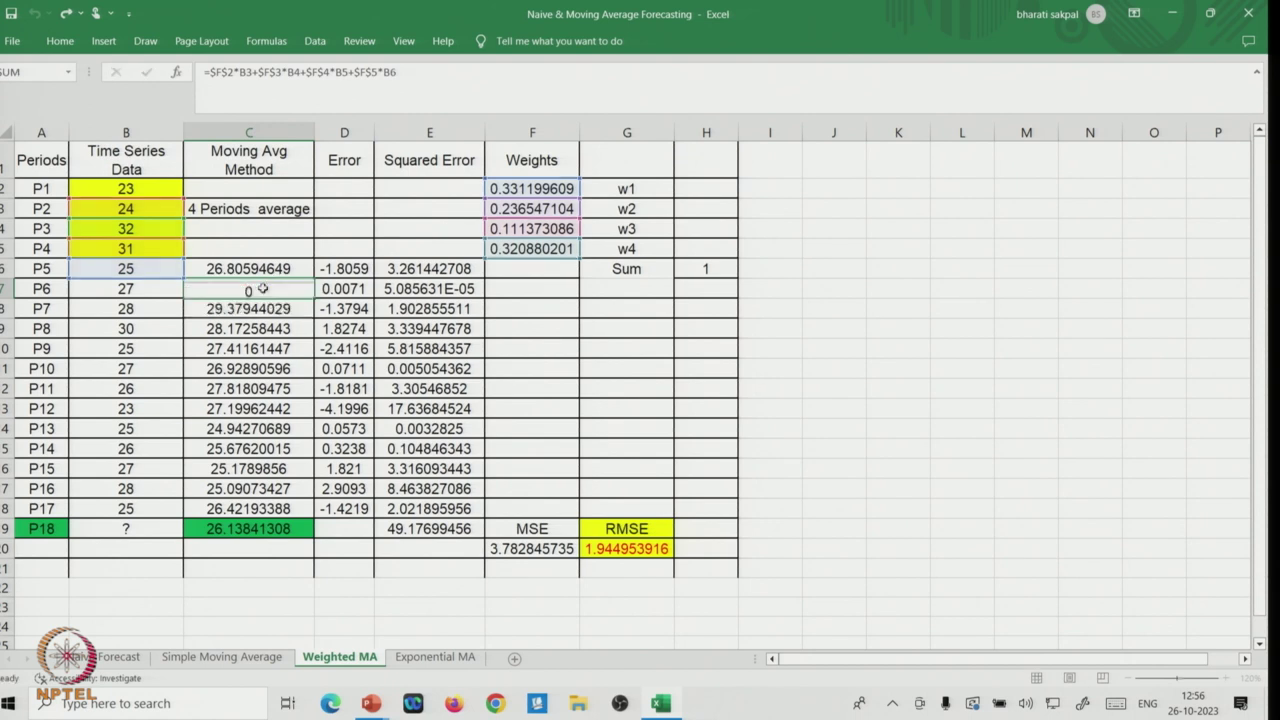
left_click(272, 268)
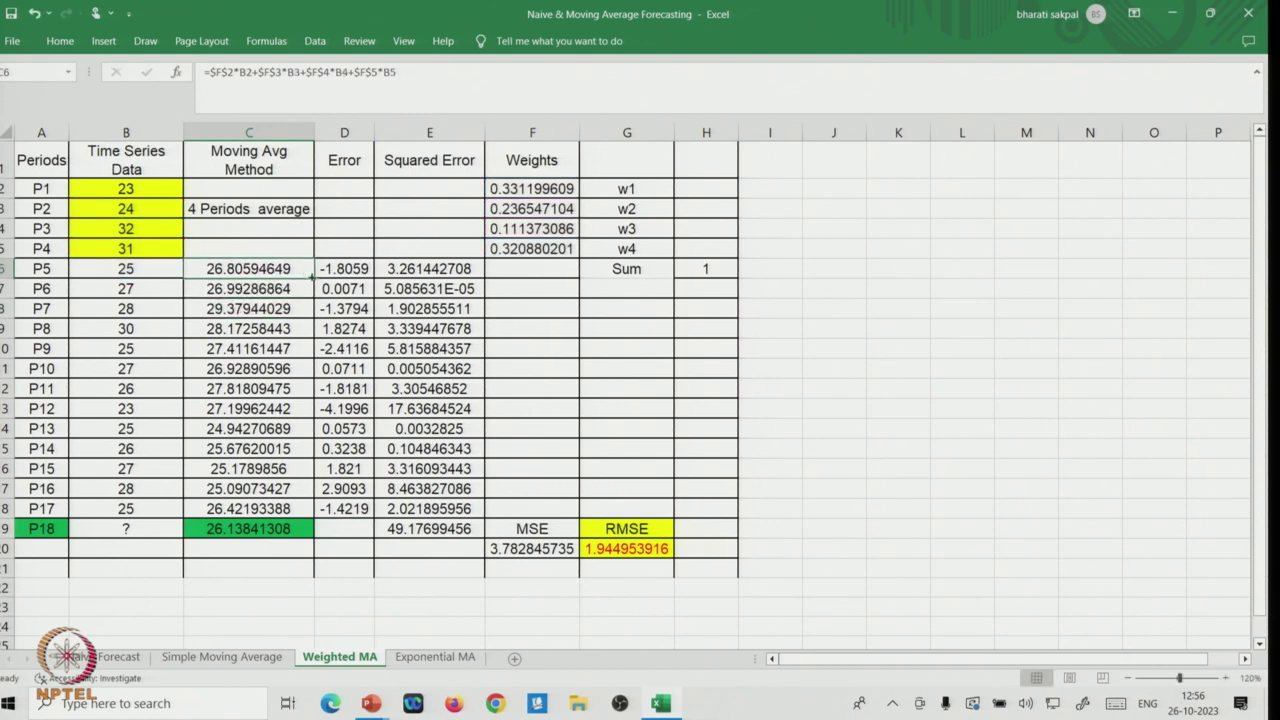
double_click(244, 265)
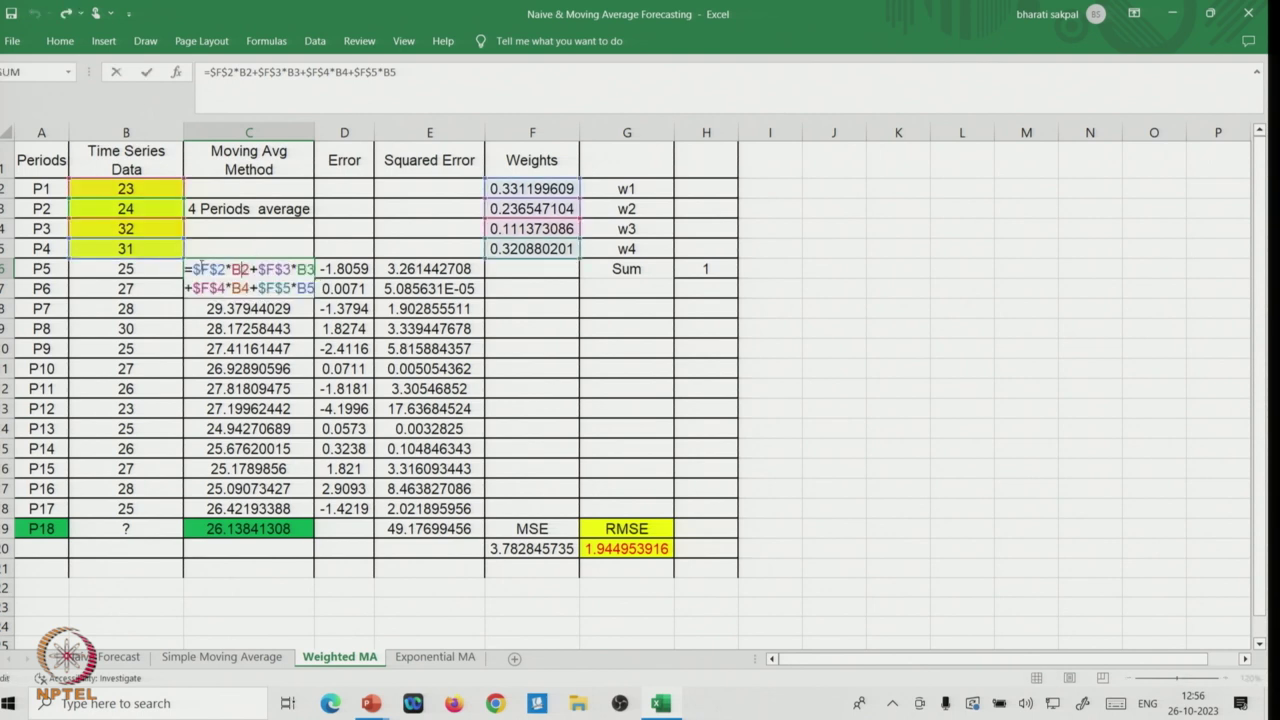
key("Escape")
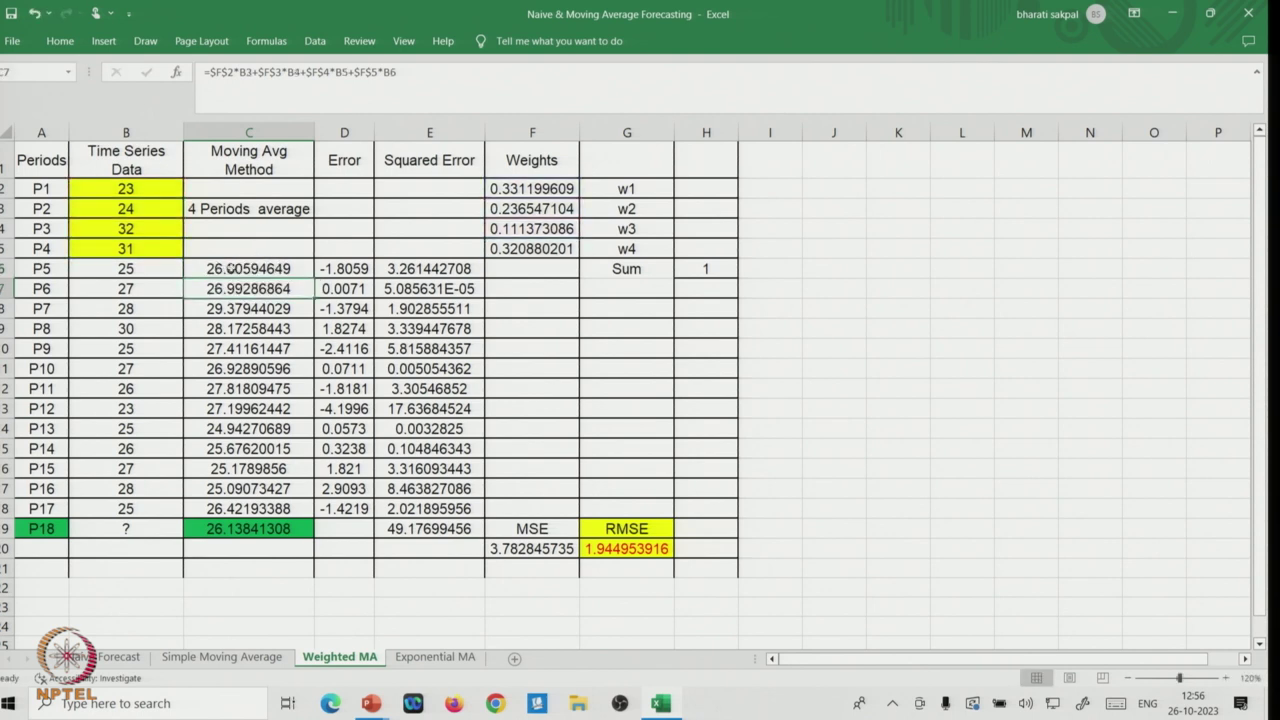
Copy the P5 weighted moving average formula down to P18 and shade the P18 forecast cell yellow
left_click_drag(313, 279, 311, 528)
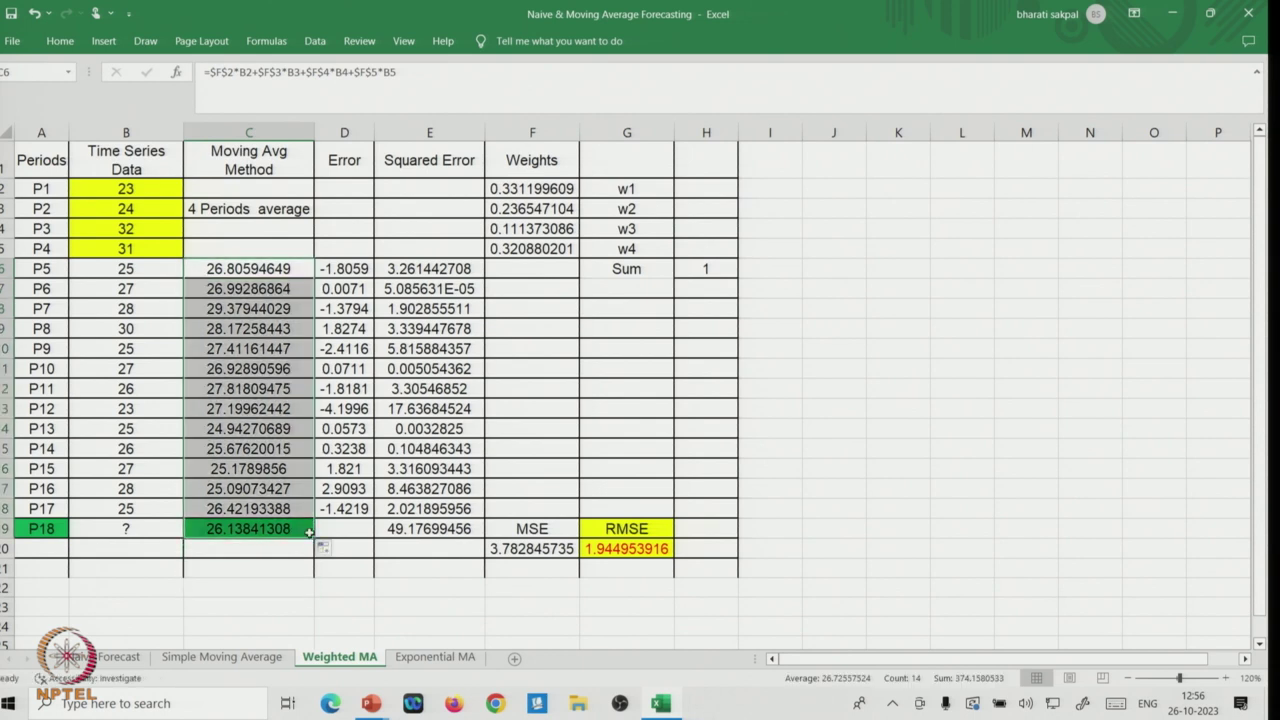
left_click(231, 529)
left_click(60, 41)
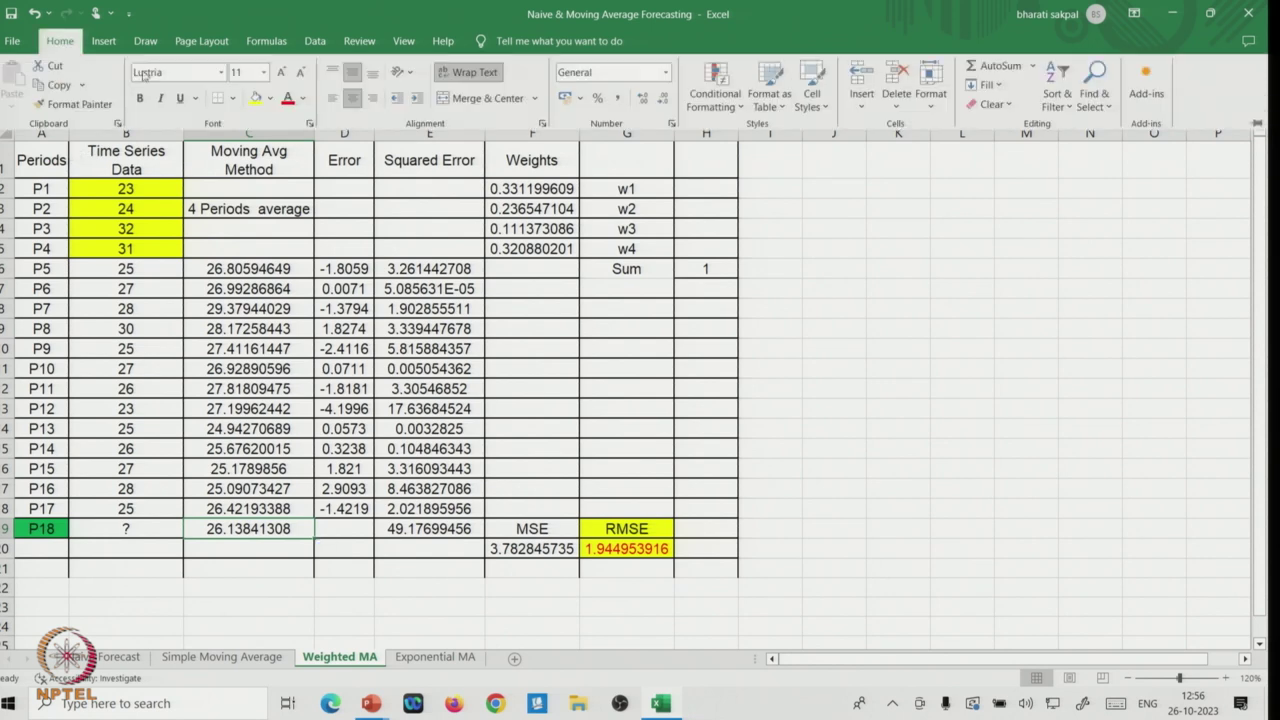
left_click(256, 98)
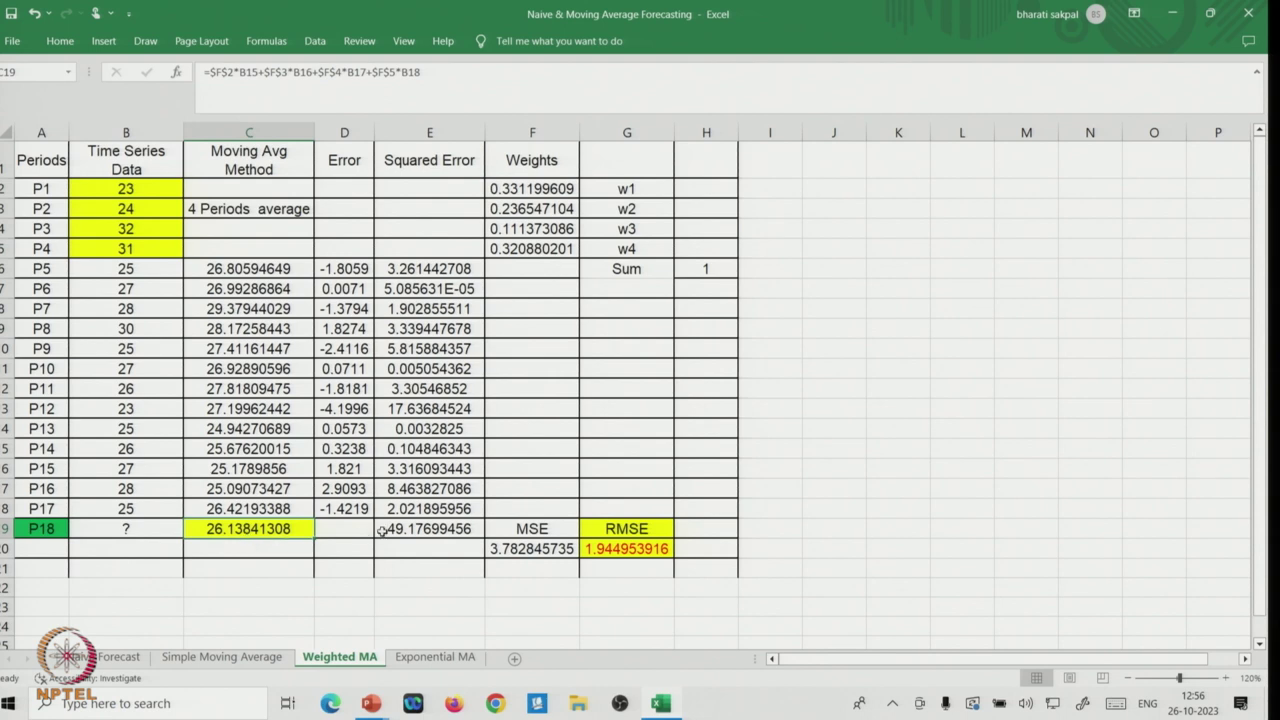
Check the error columns on the Simple Moving Average sheet, and examine the squared-error sum and MSE formulas on Weighted MA
left_click(221, 660)
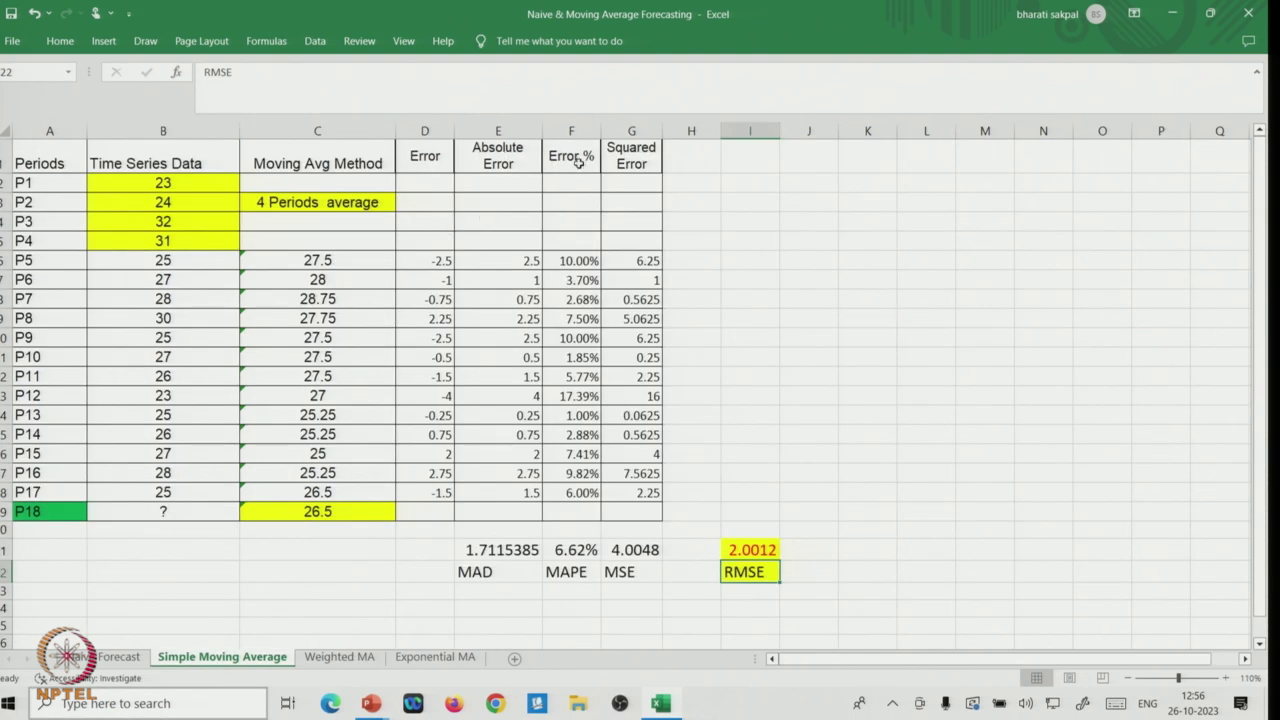
left_click(343, 659)
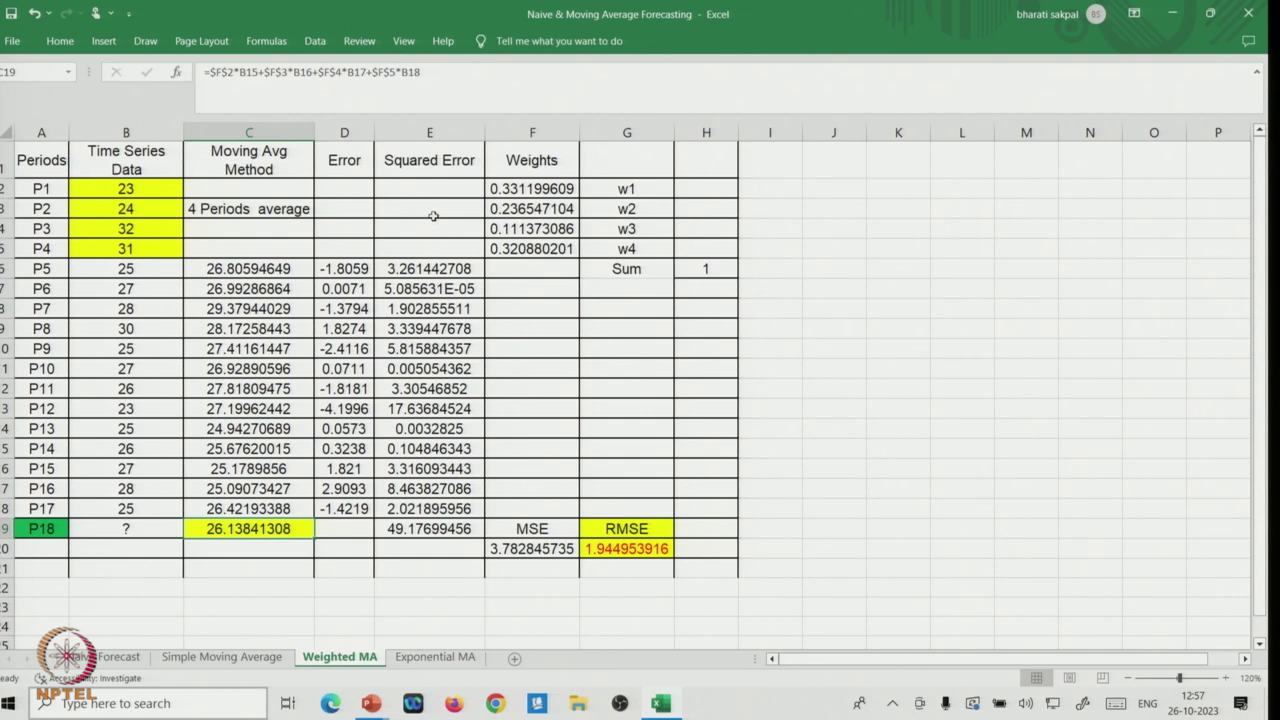
double_click(418, 528)
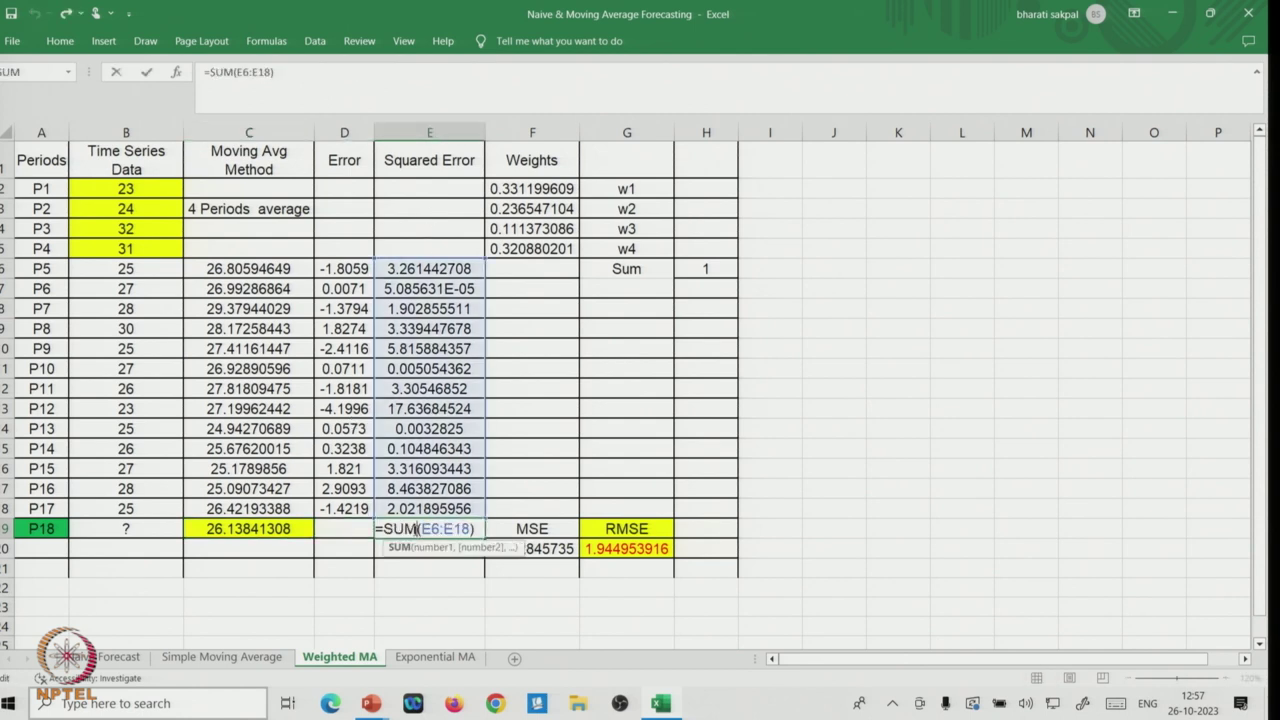
key("Return")
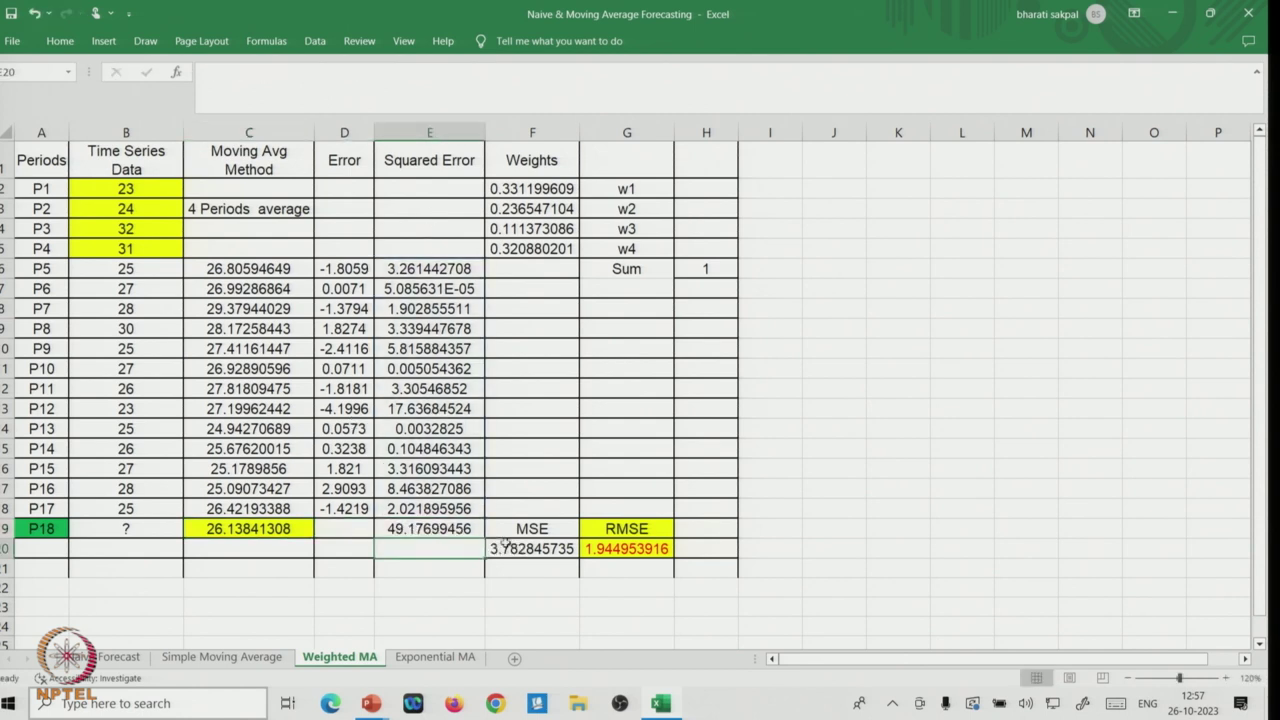
double_click(512, 548)
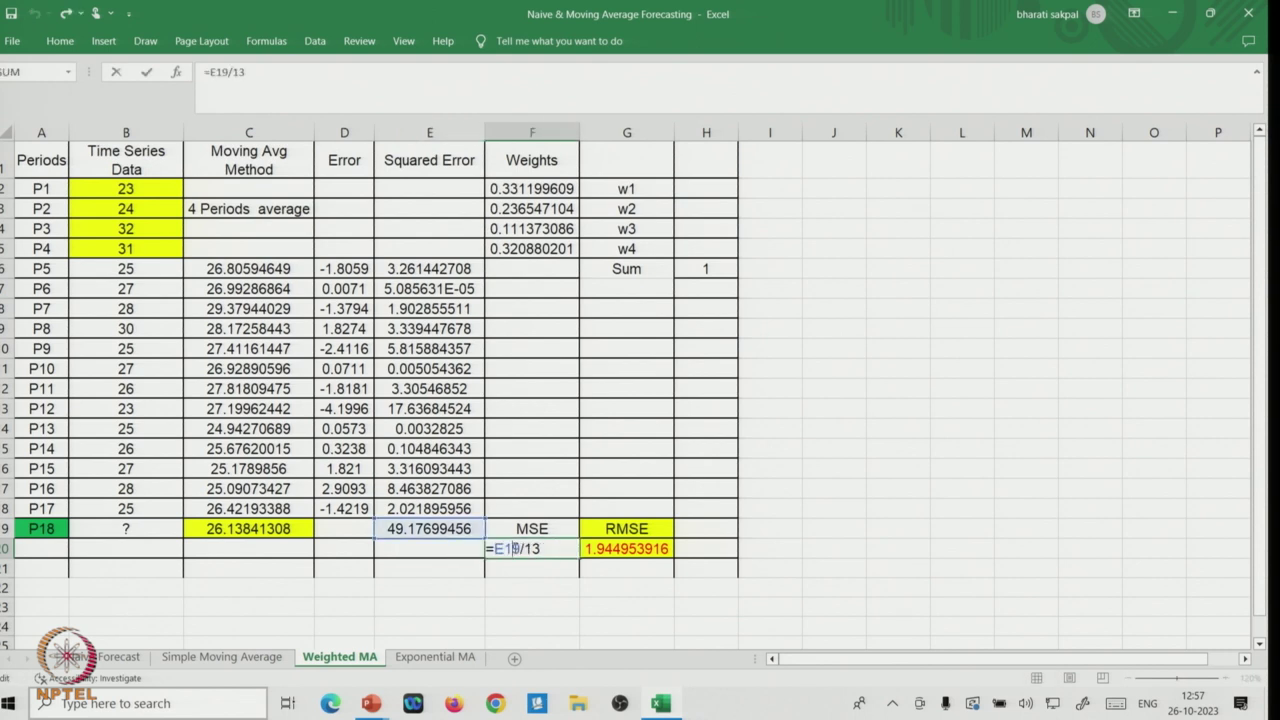
key("Return")
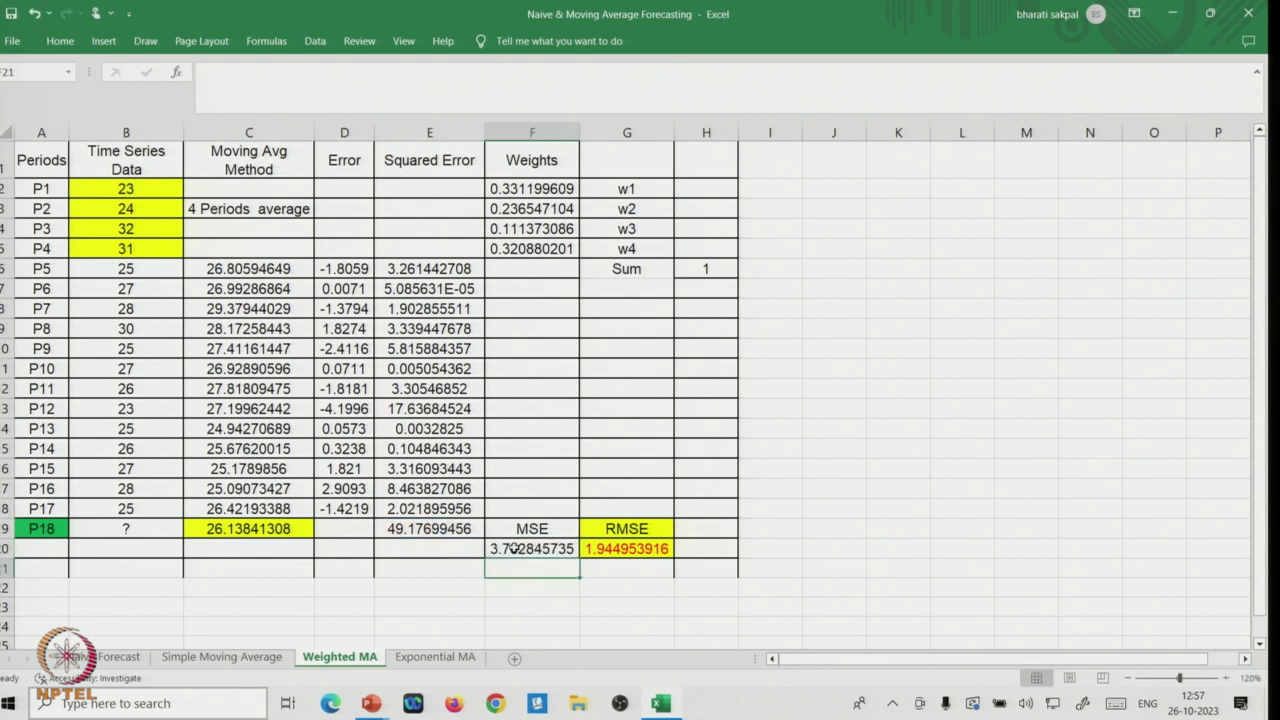
Inspect the P5 squared error formula and the error values from P5 to P17
double_click(428, 268)
key("Escape")
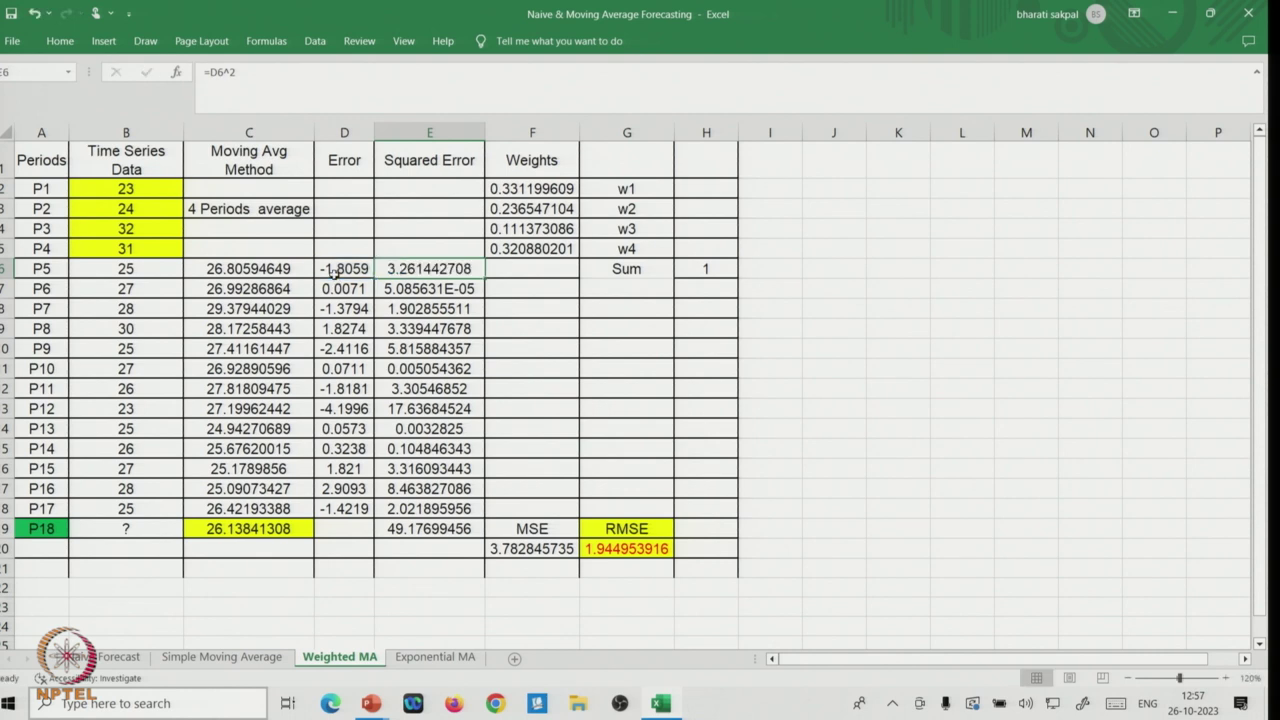
left_click_drag(335, 270, 353, 500)
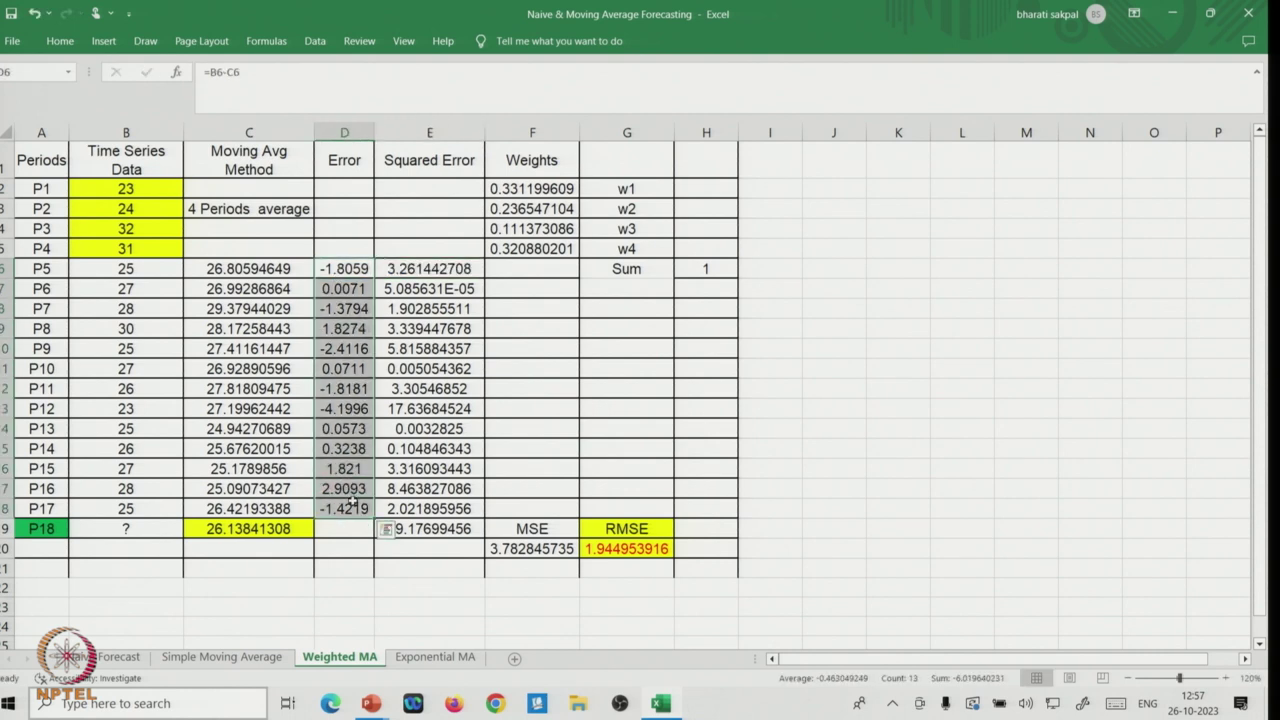
key("Return")
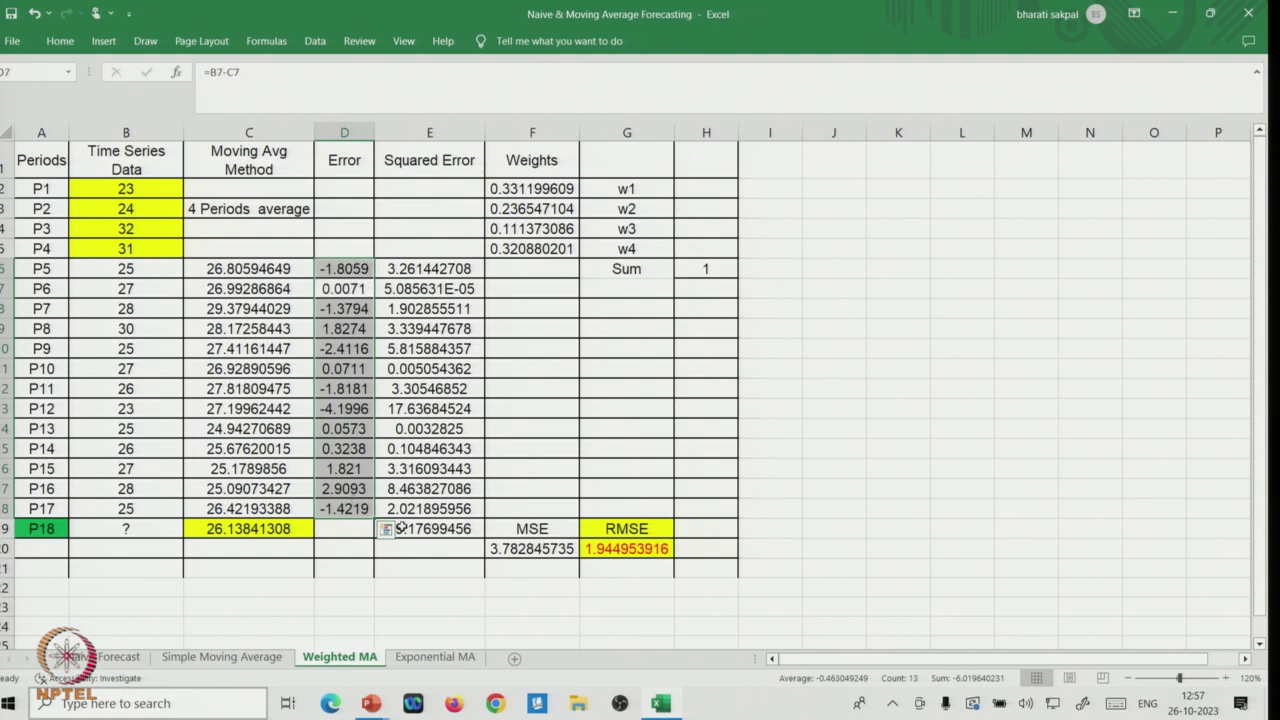
Review how the MSE is derived from the squared-error sum and examine the RMSE formula
double_click(527, 551)
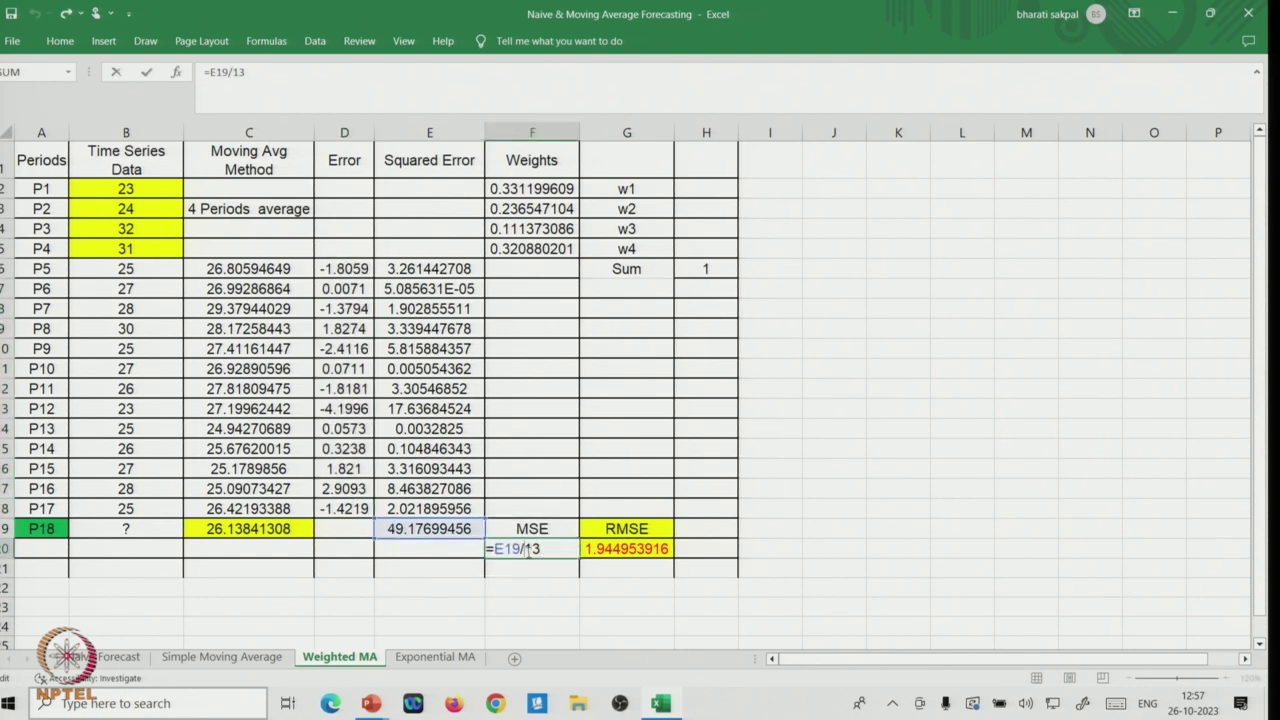
key("Return")
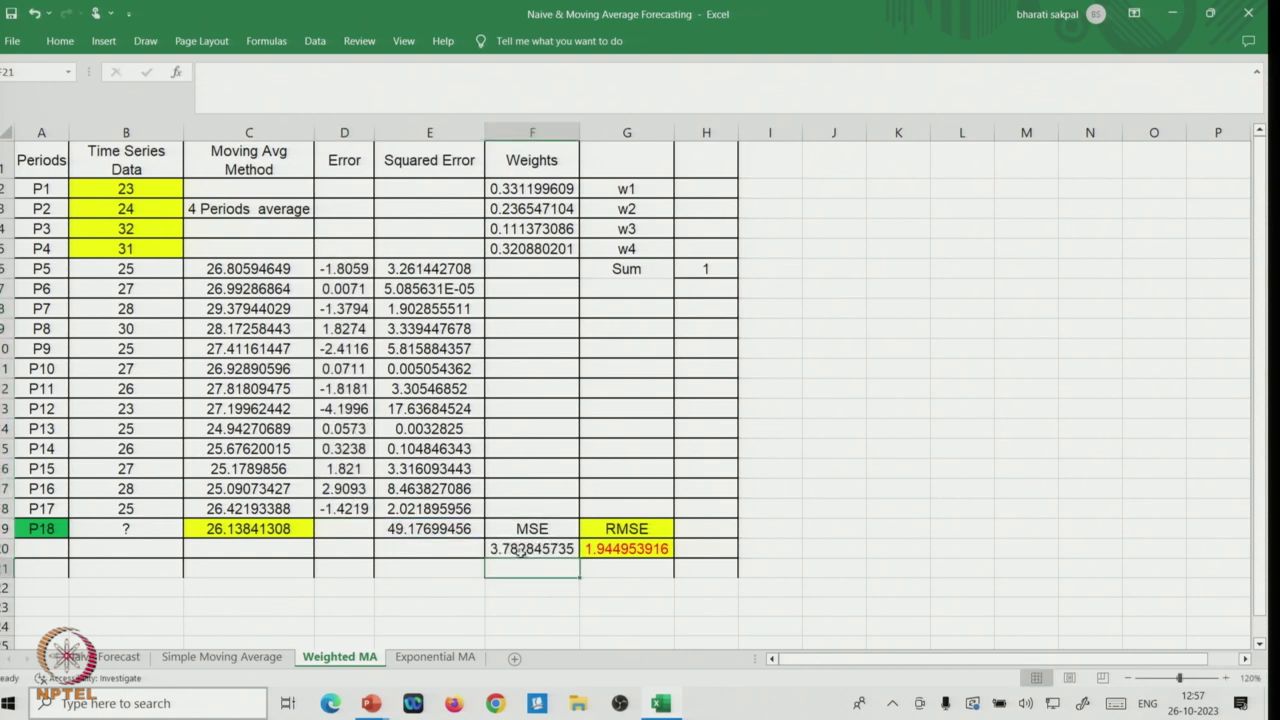
double_click(619, 547)
key("Return")
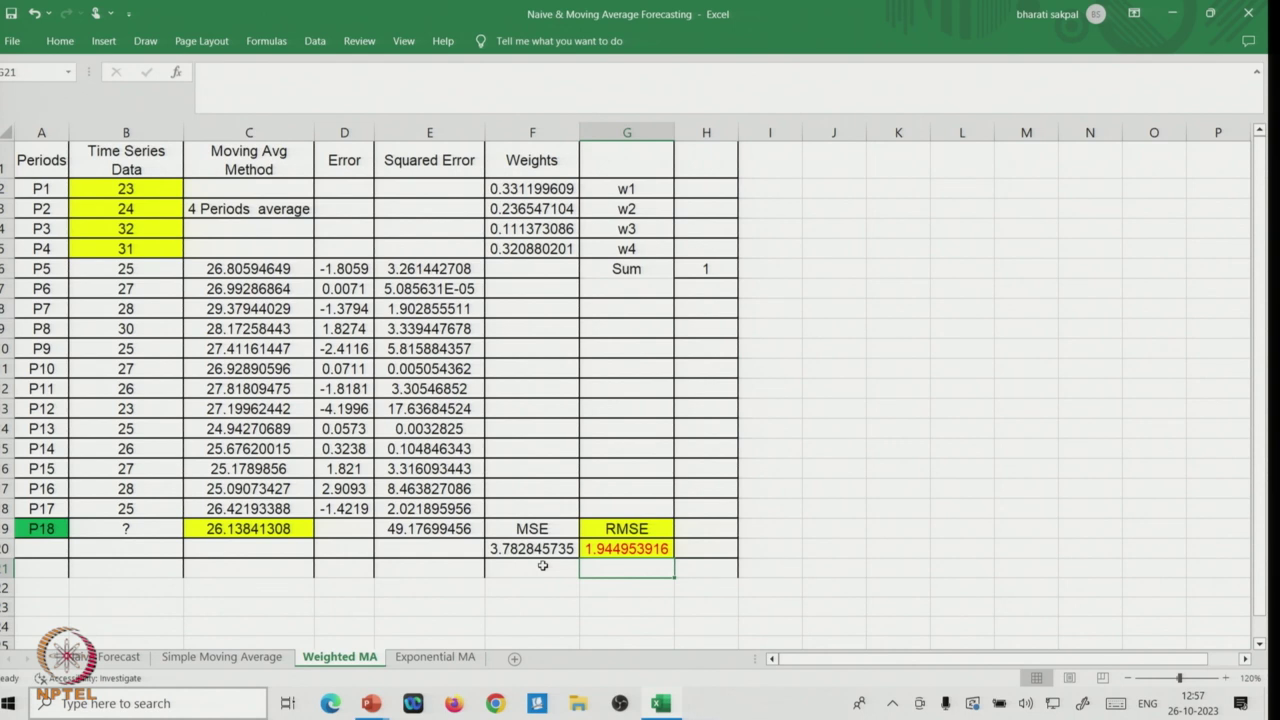
Set the first three weights to w1 = 0.1, w2 = 0.2 and w3 = 0.3
left_click(524, 189)
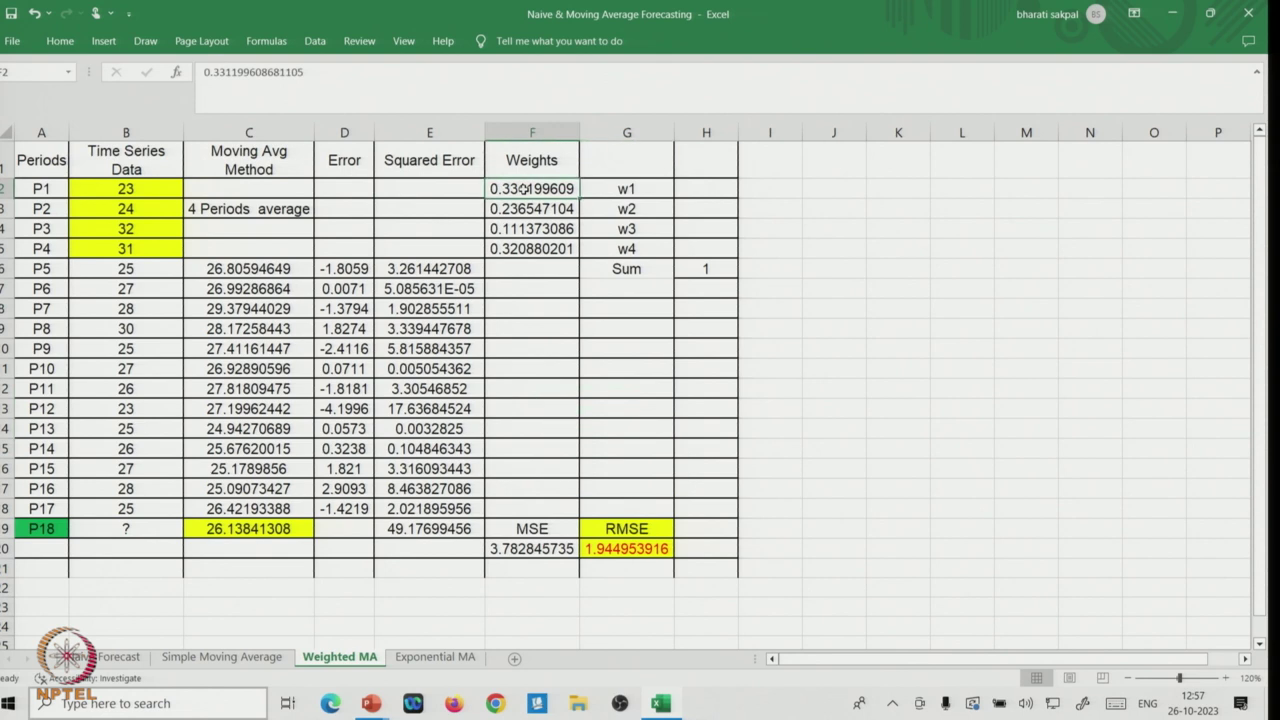
type(".1")
key("Return")
key("BackSpace")
type(".2")
key("Return")
key("BackSpace")
type(".3")
key("Return")
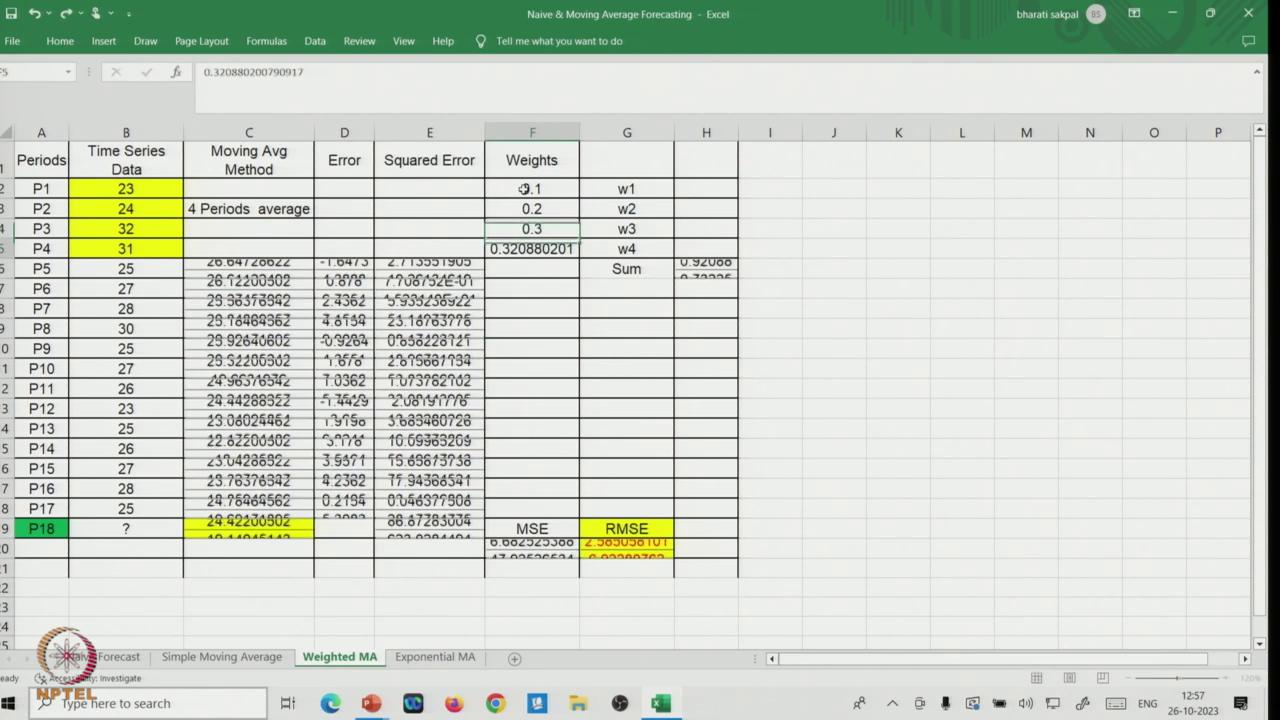
Set the fourth weight, w4, to 0.2
key("BackSpace")
type(".2")
key("Return")
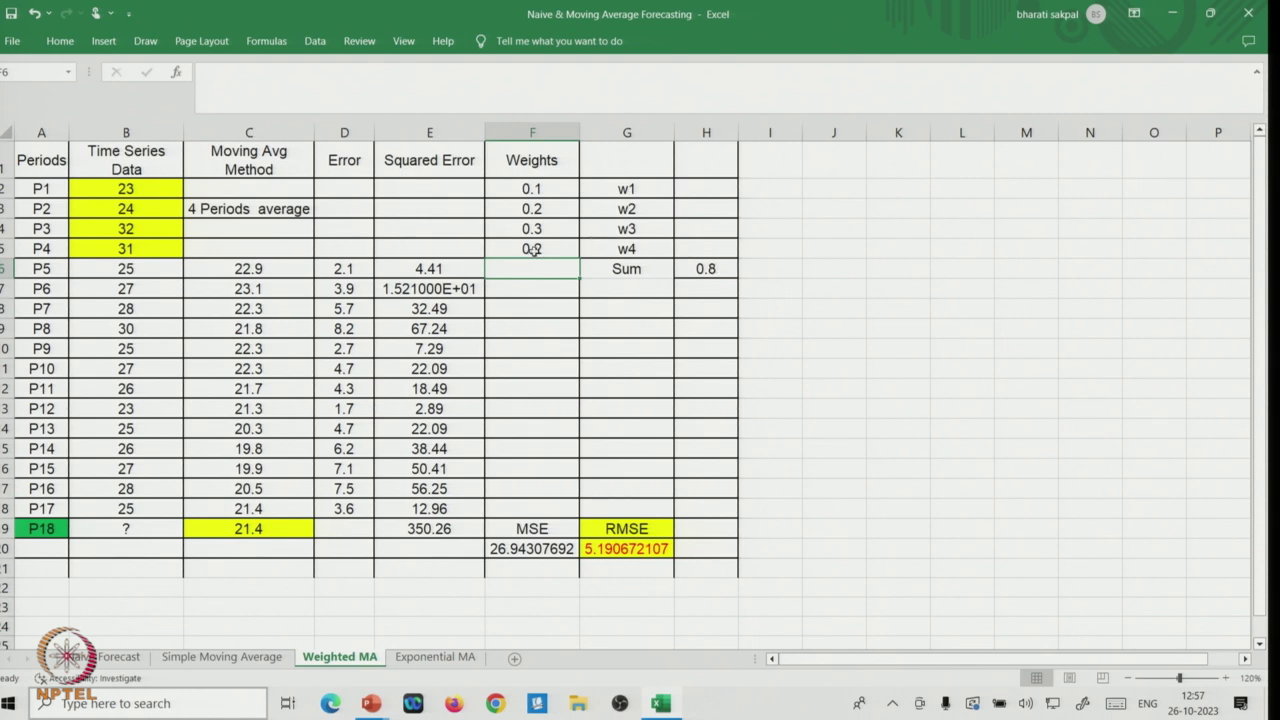
Set weight w4 to 0.4 and check the formula that sums the four weights
left_click(533, 249)
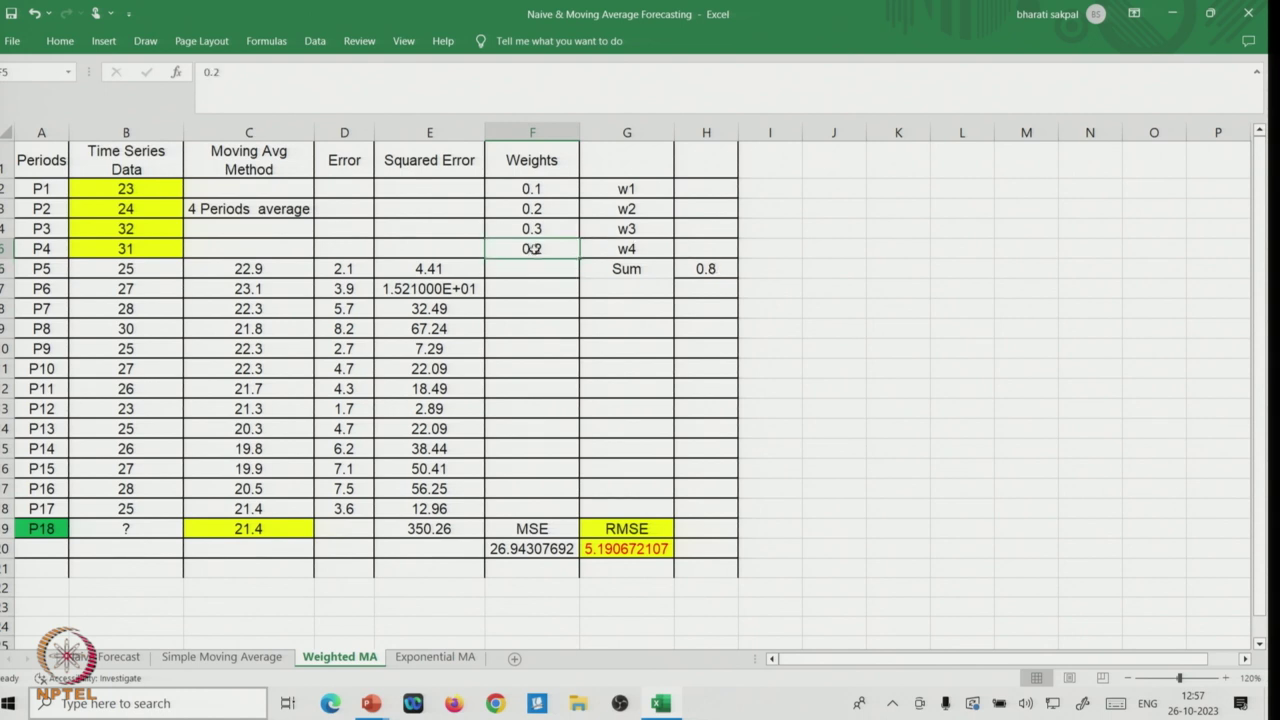
key("BackSpace")
type(".4")
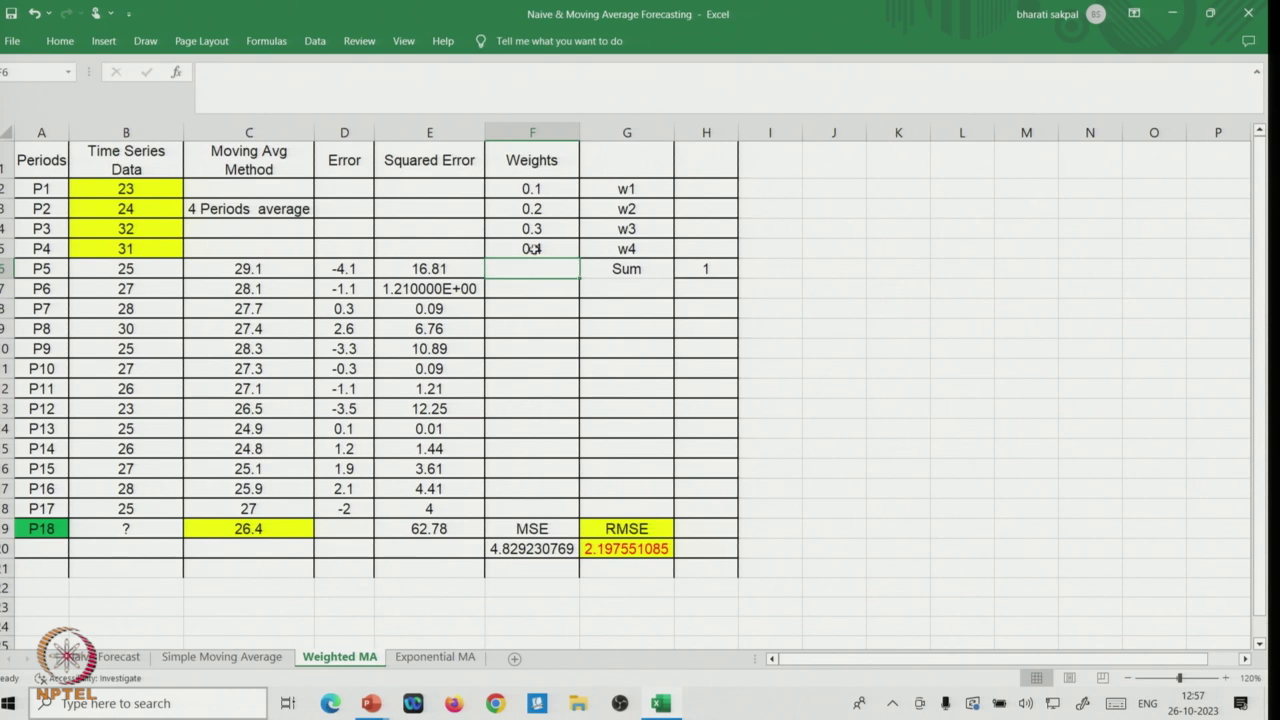
double_click(703, 268)
key("Return")
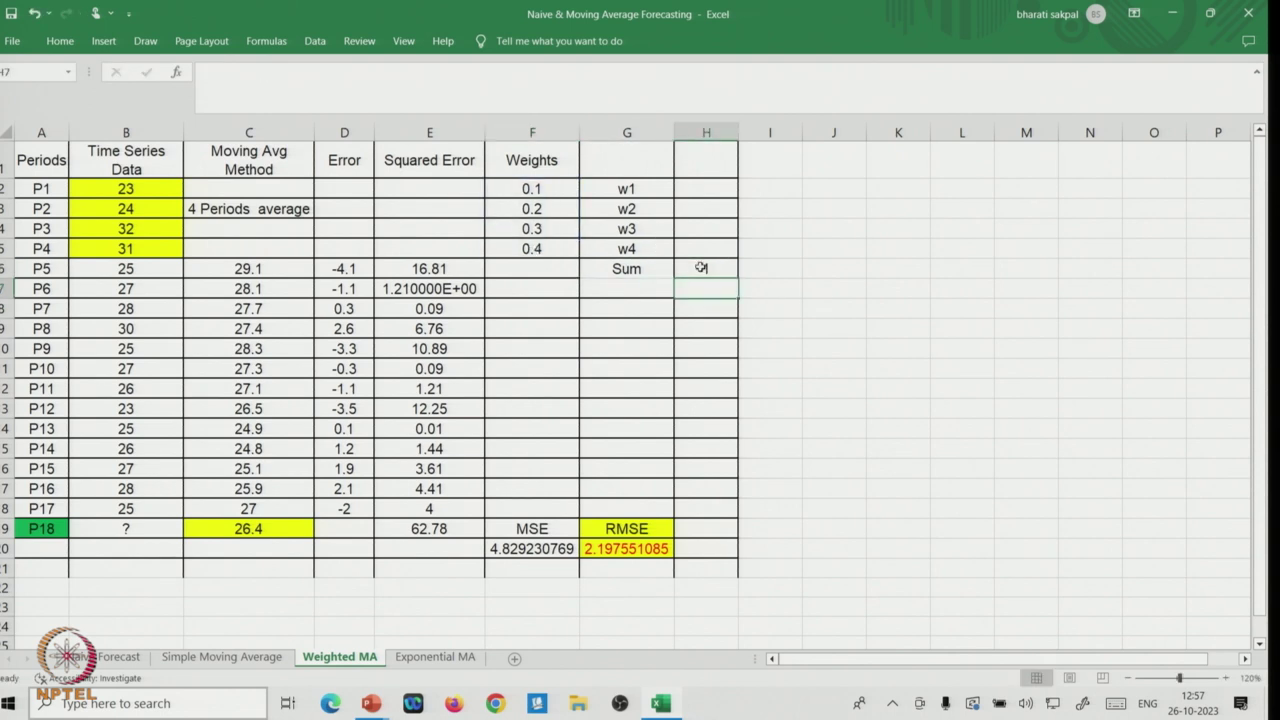
Open Solver and move its parameters dialog clear of the weights and the RMSE cell
left_click(535, 348)
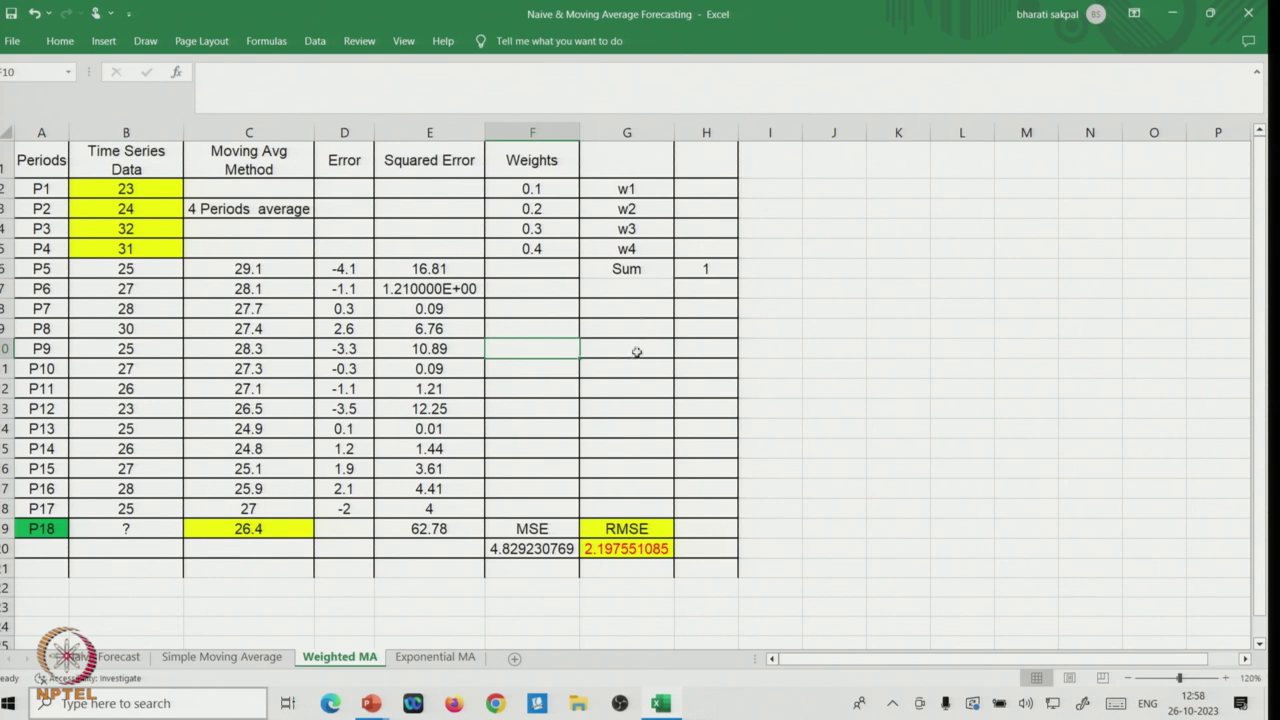
left_click(320, 43)
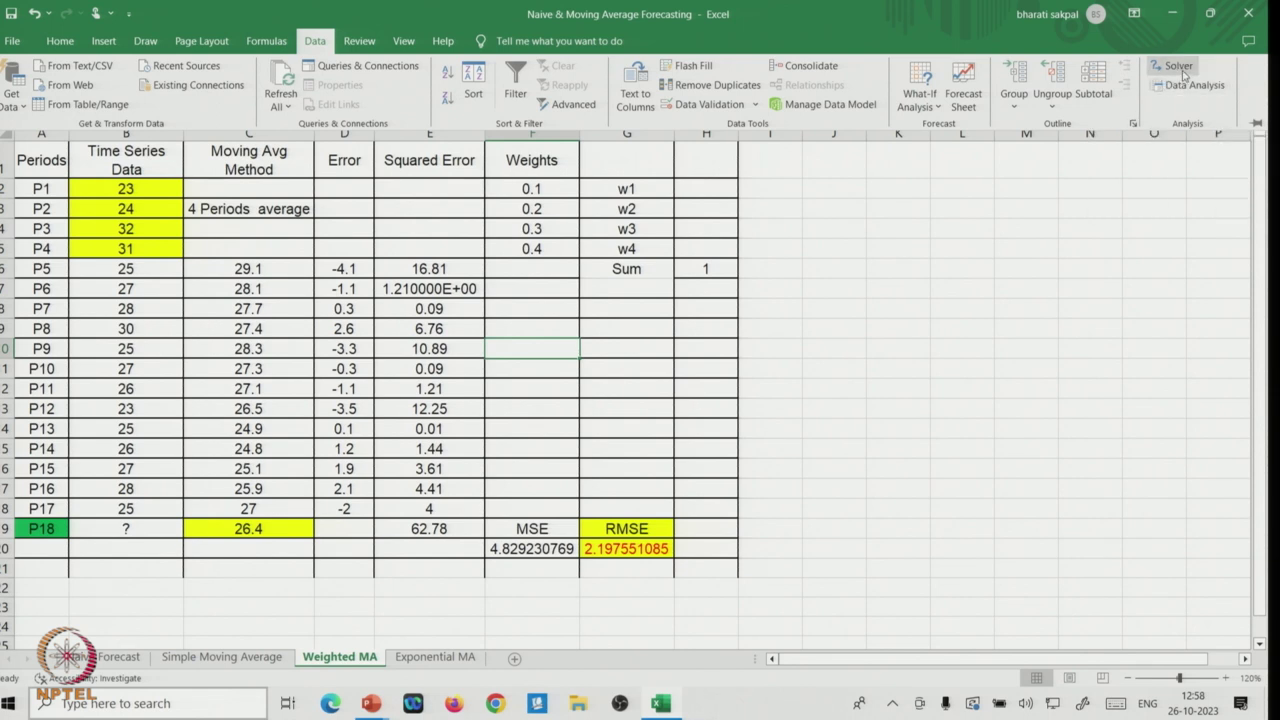
left_click(1177, 68)
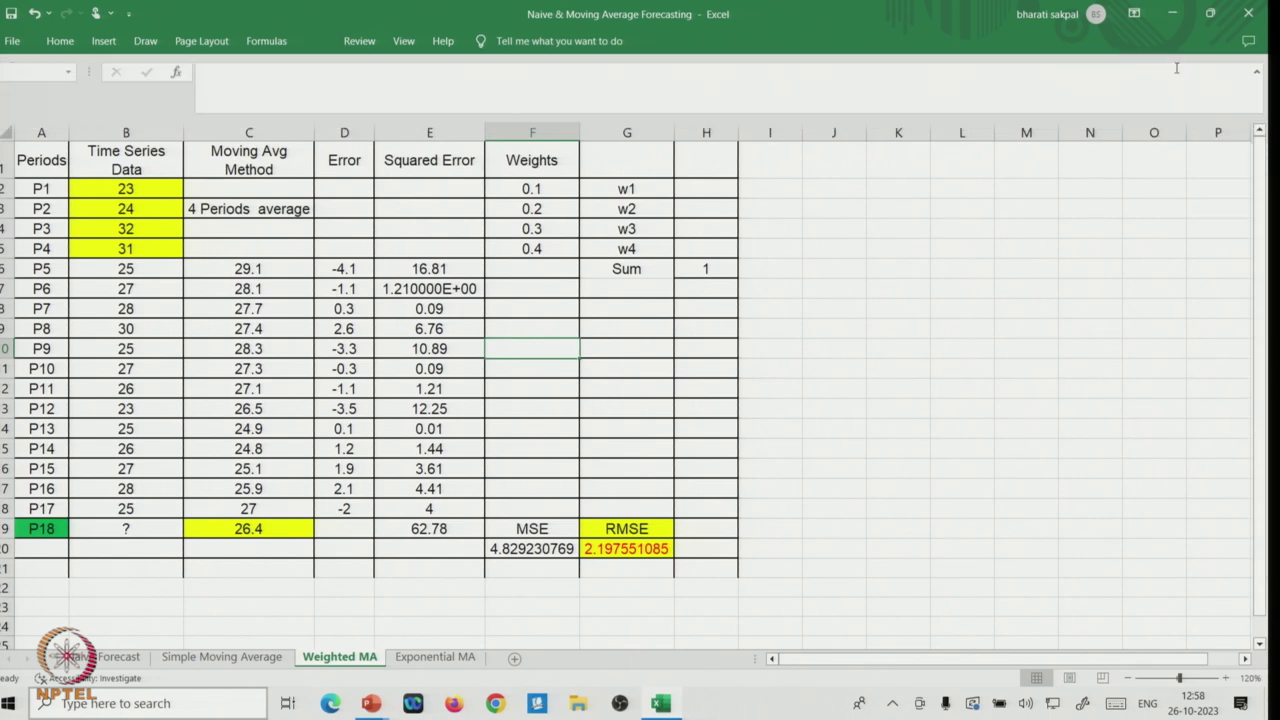
left_click_drag(717, 244, 952, 111)
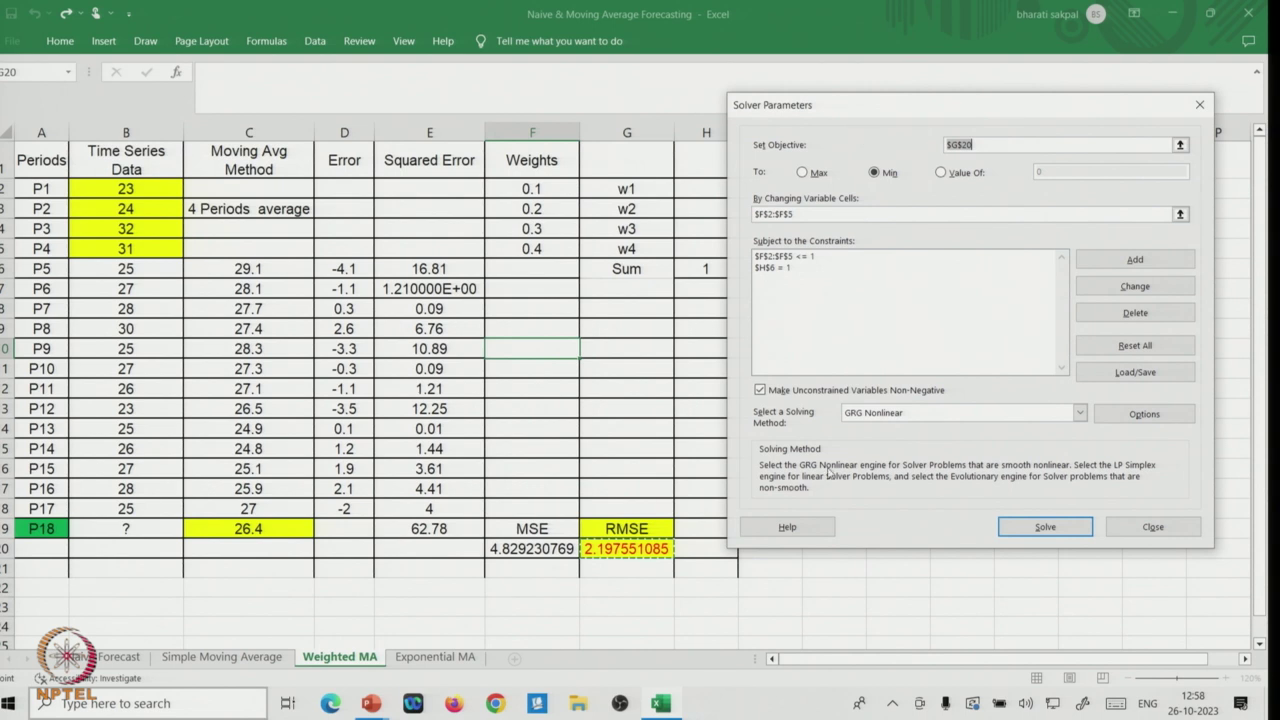
Re-enter the RMSE cell $G$20 as the Solver objective and set the goal to Min
left_click(982, 143)
key("BackSpace")
key("BackSpace")
key("BackSpace")
key("BackSpace")
key("BackSpace")
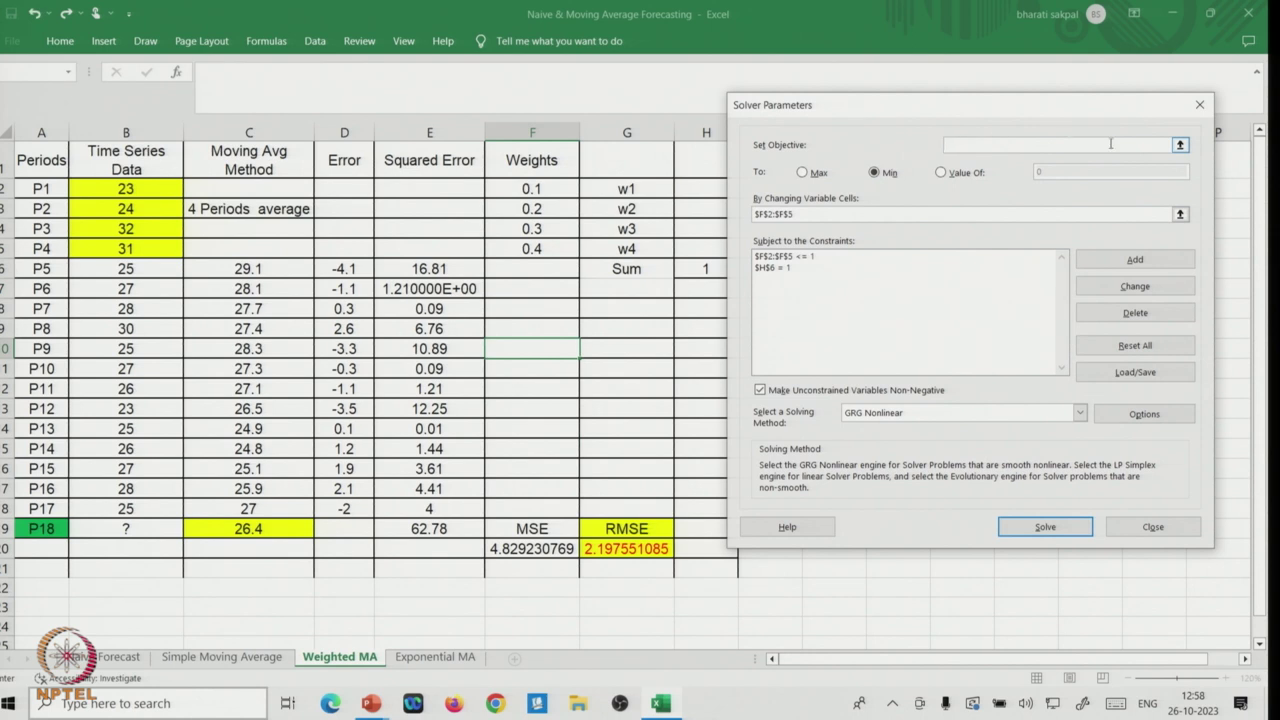
left_click(1180, 145)
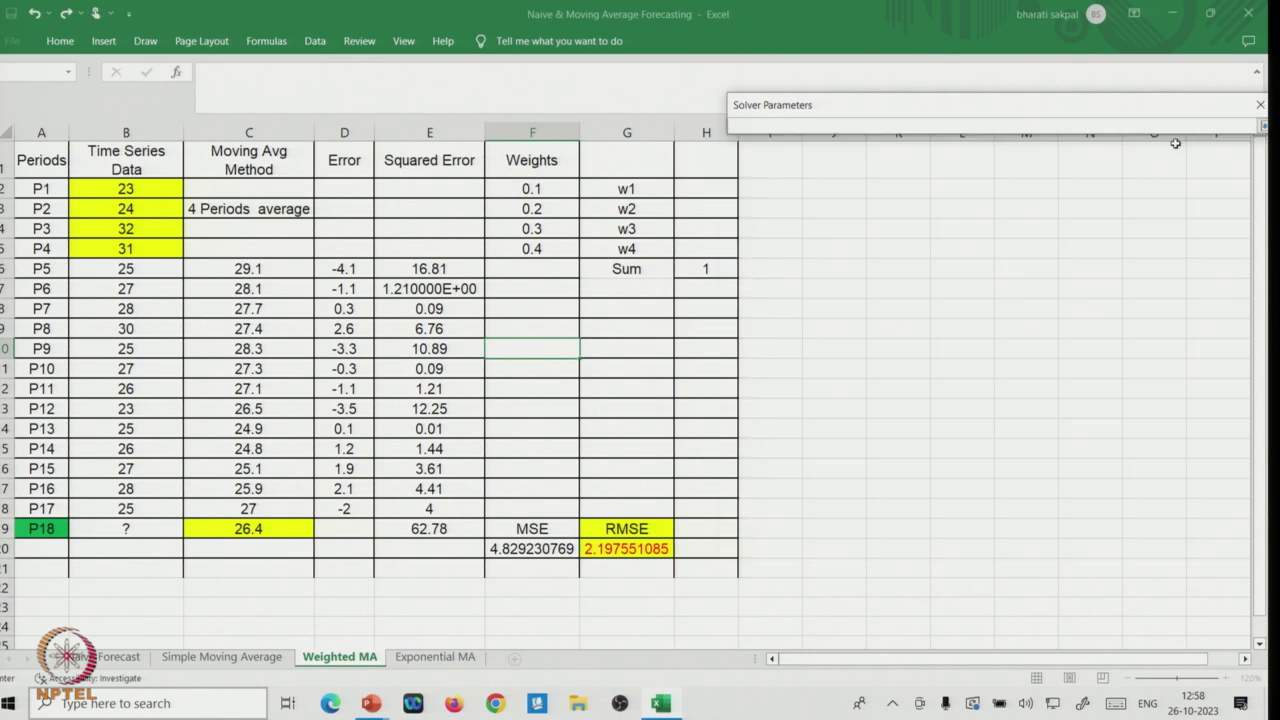
left_click(605, 549)
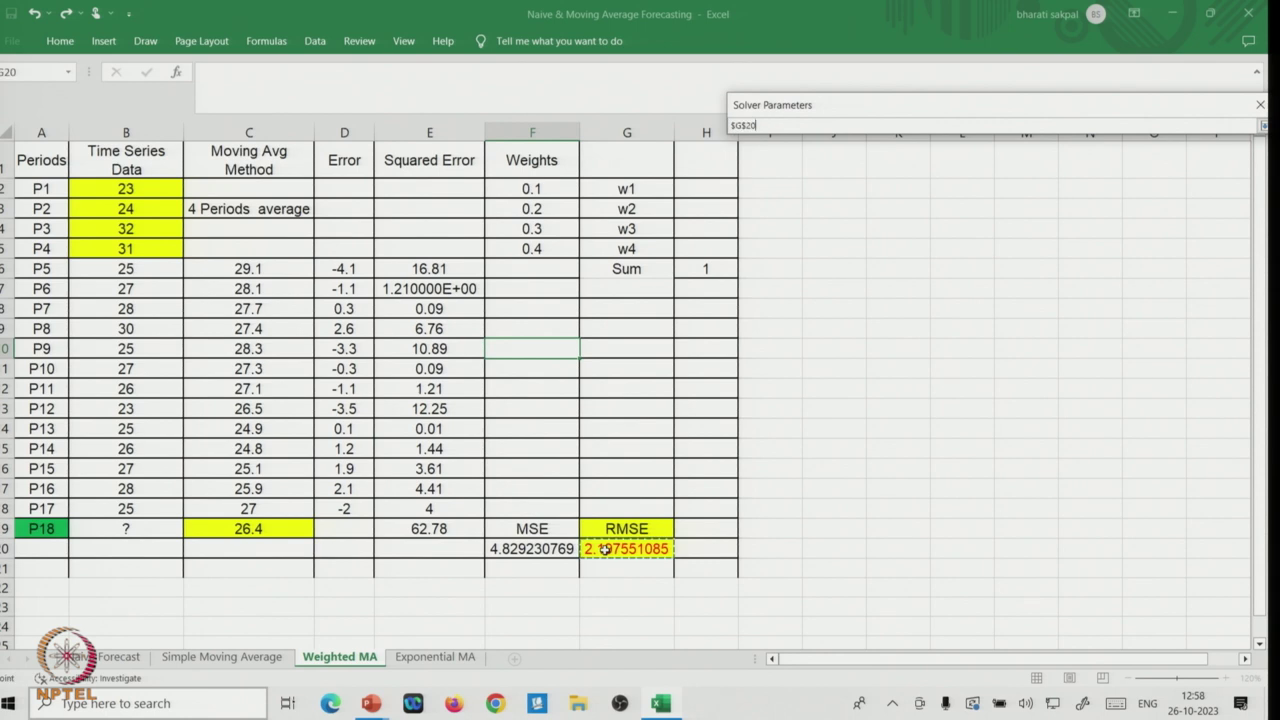
left_click(1262, 126)
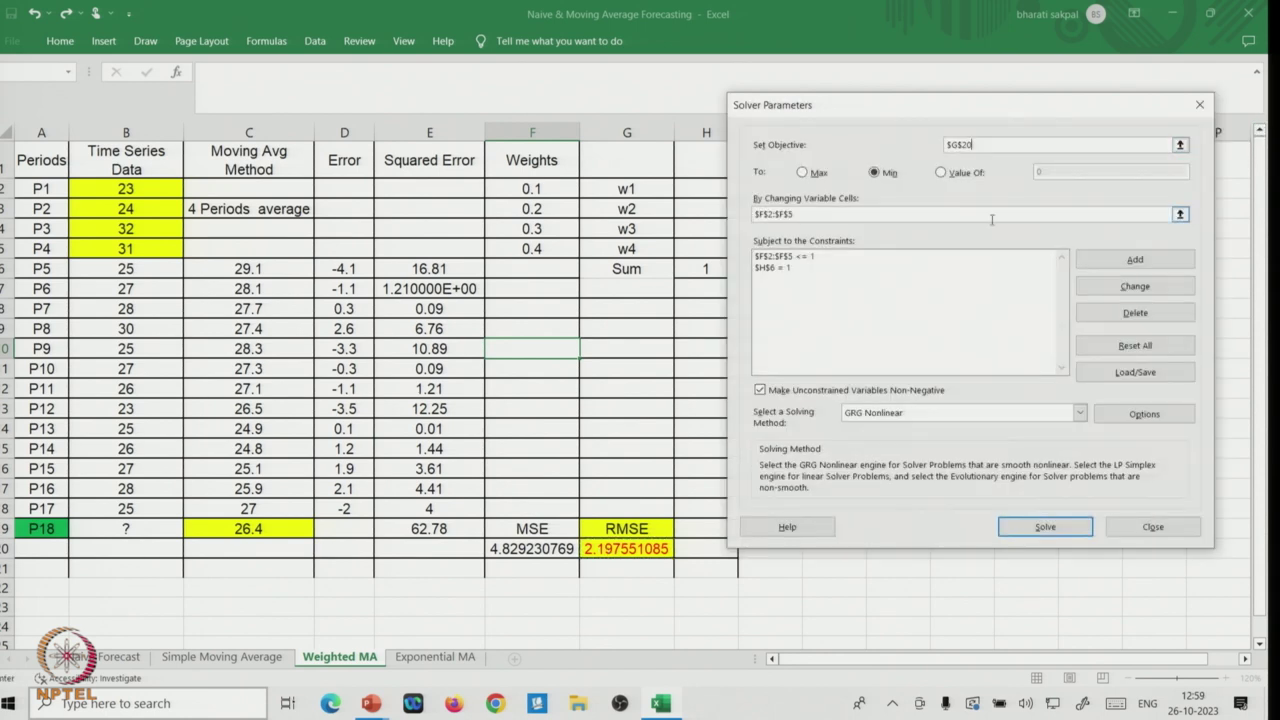
left_click(810, 173)
left_click(873, 173)
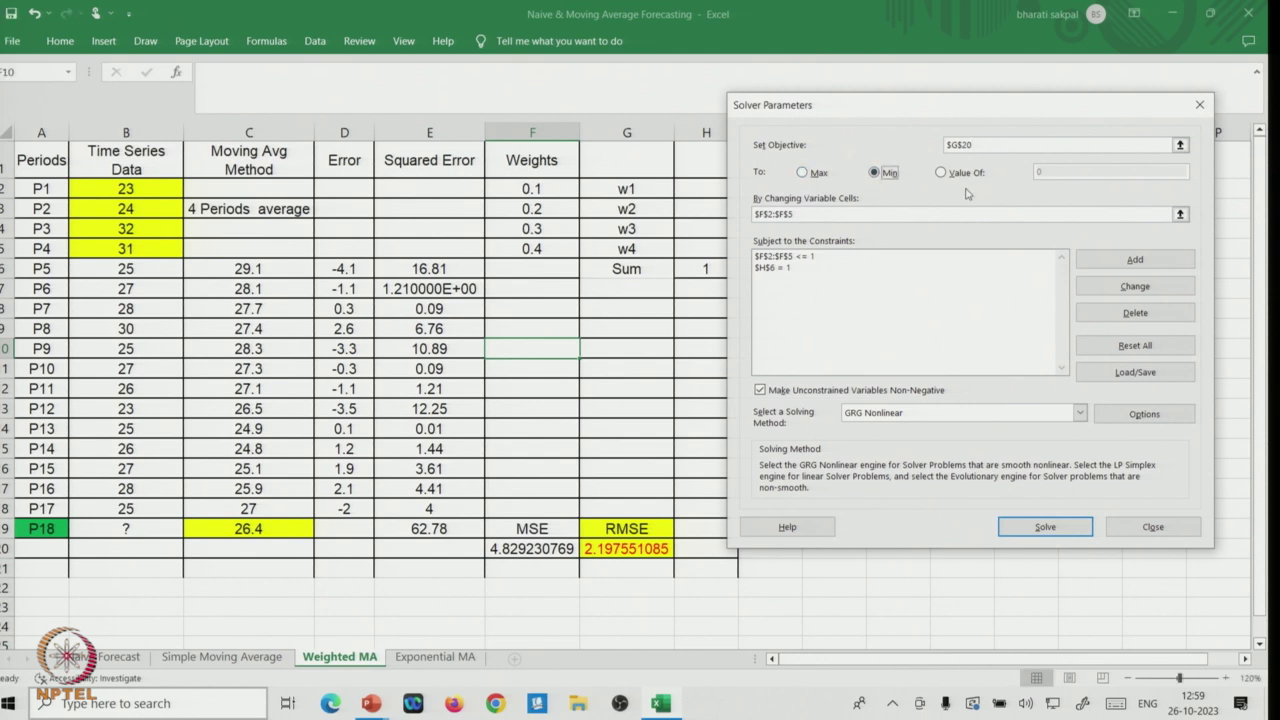
Clear the Solver's changing variable cells and reselect the four weights, $F$2:$F$5
left_click(865, 214)
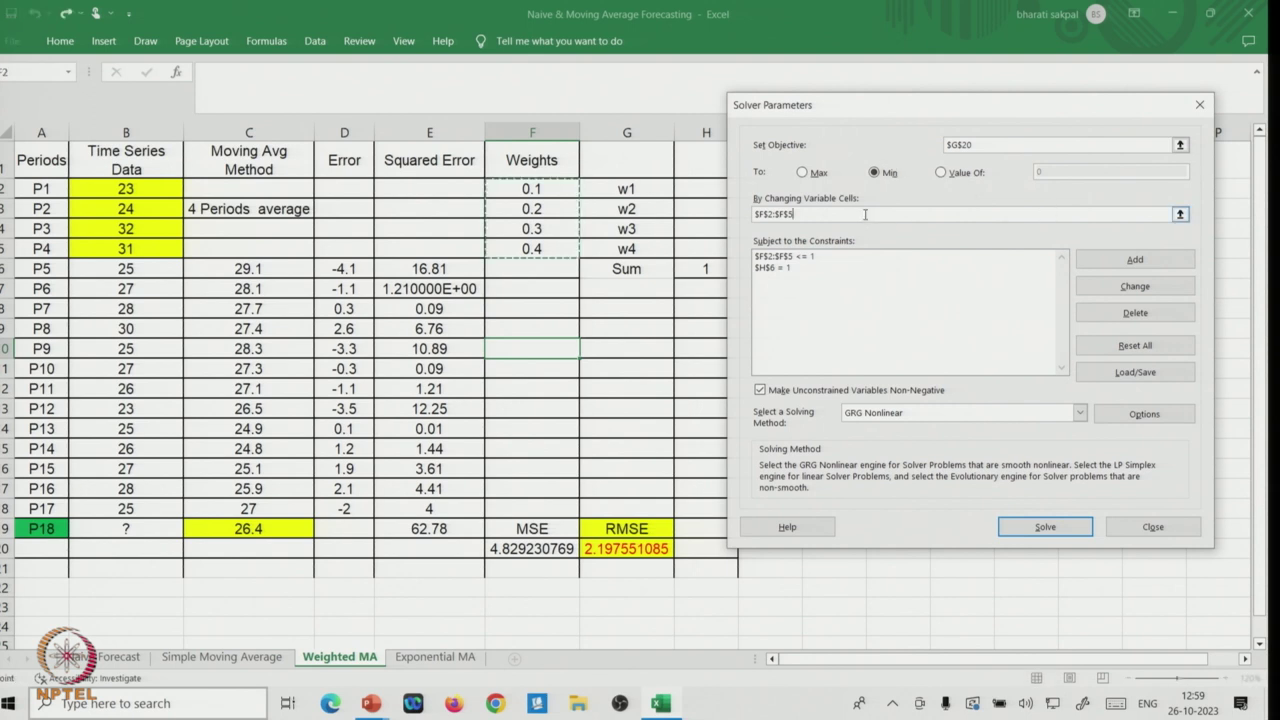
key("BackSpace")
key("BackSpace")
key("BackSpace")
key("BackSpace")
key("BackSpace")
key("BackSpace")
key("BackSpace")
key("BackSpace")
key("BackSpace")
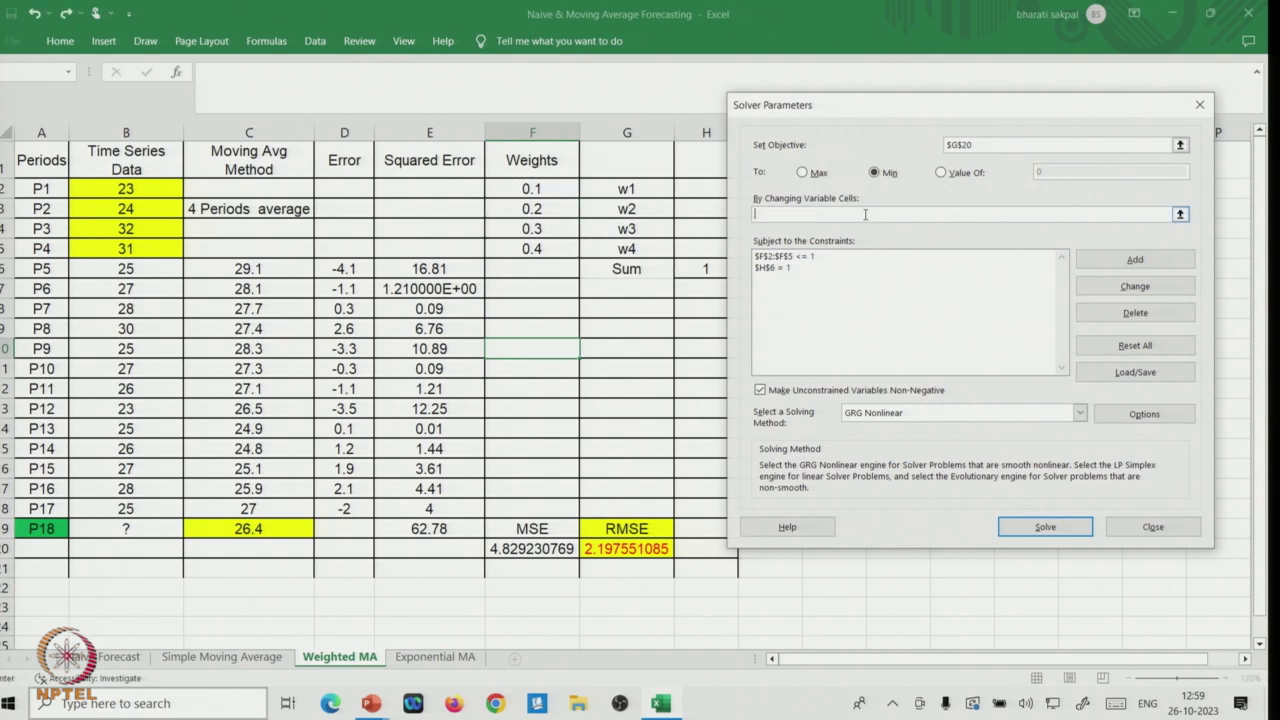
left_click(1180, 214)
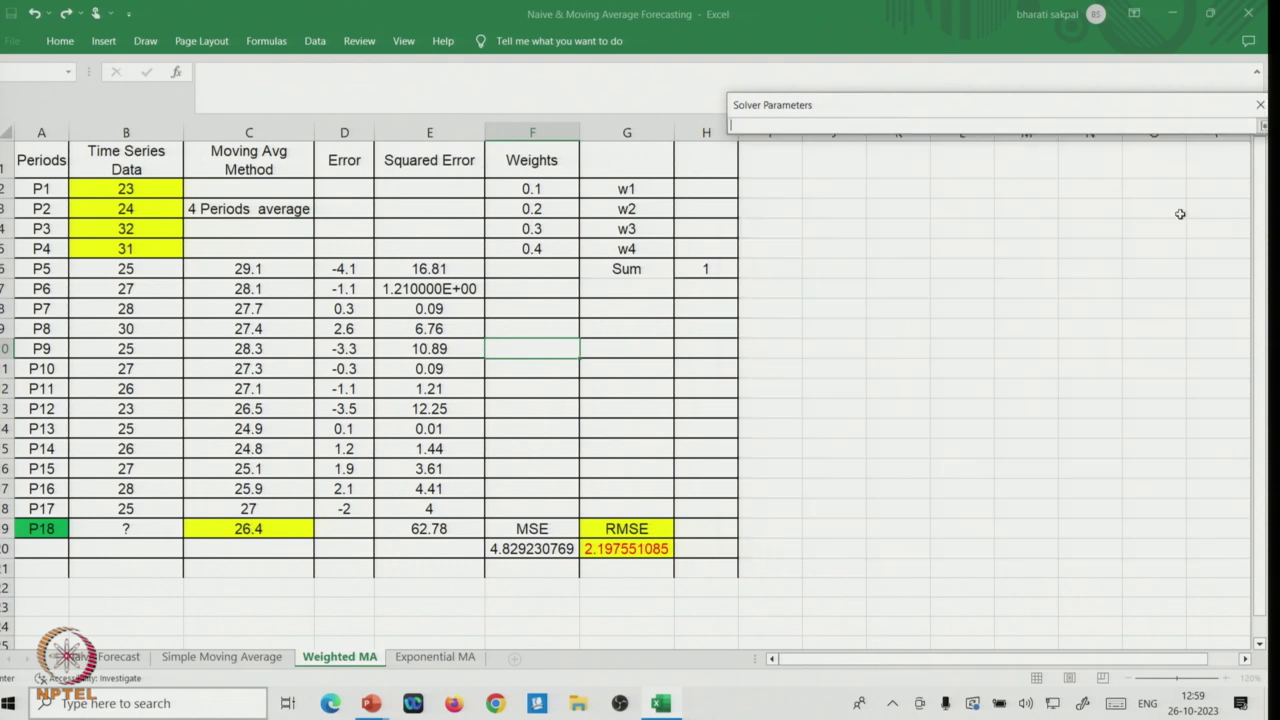
left_click_drag(533, 189, 538, 248)
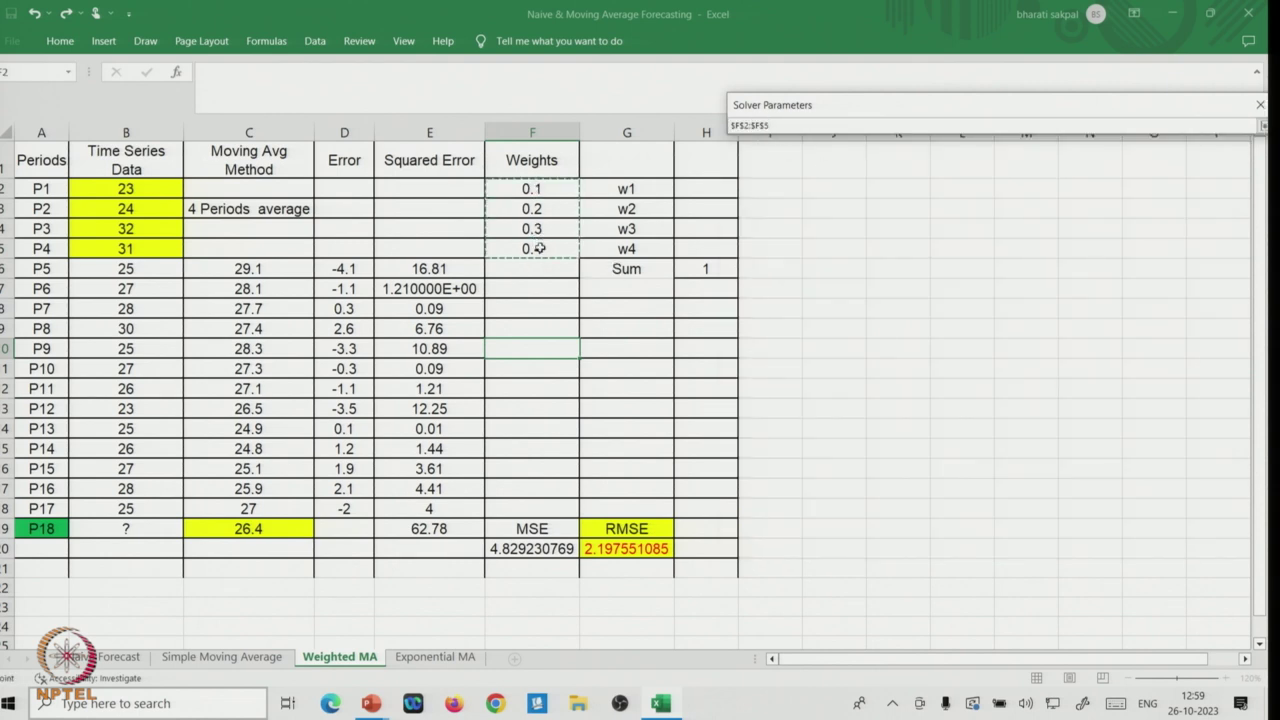
left_click(1263, 126)
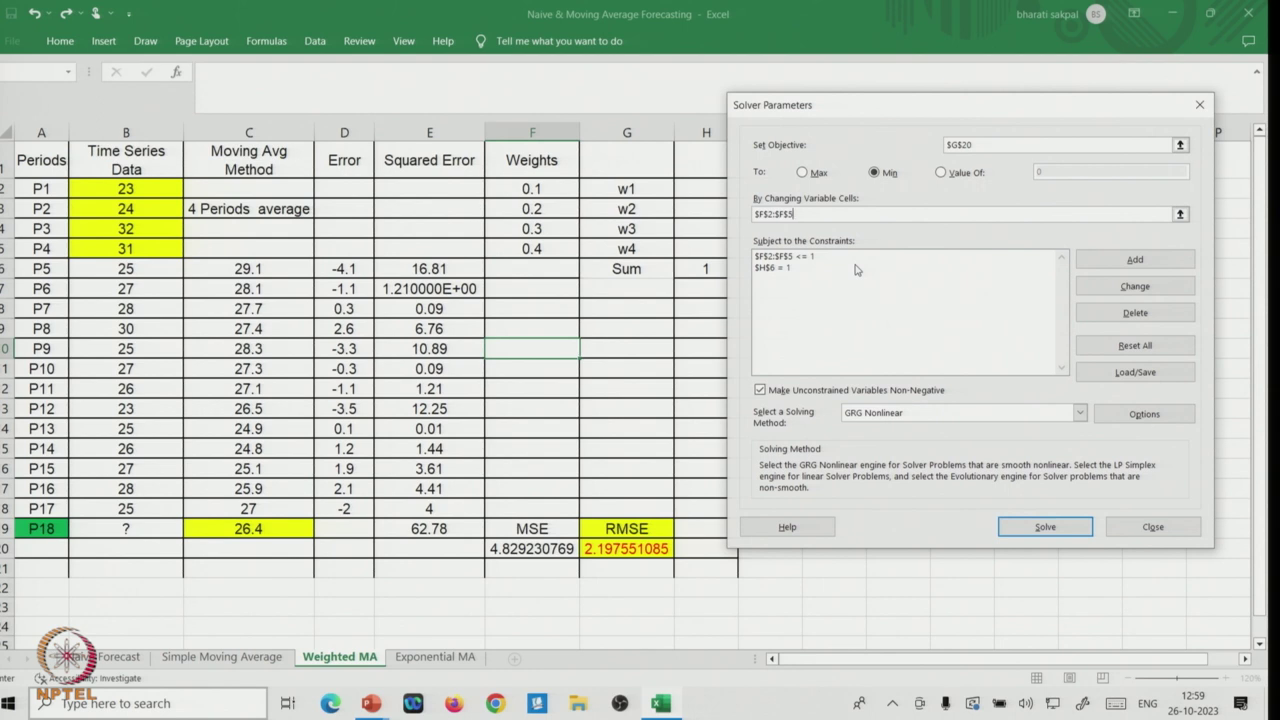
Delete both existing Solver constraints, $F$2:$F$5 <= 1 and $H$6 = 1
left_click(785, 258)
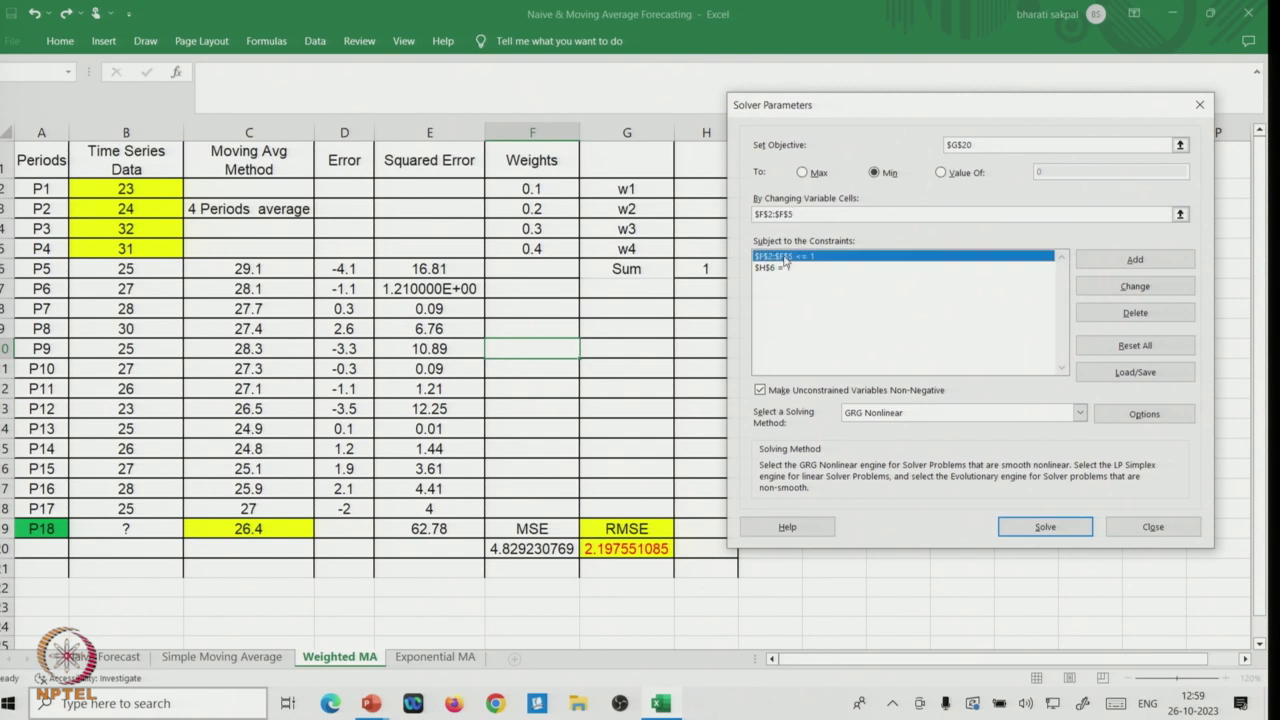
left_click(1135, 312)
key("Escape")
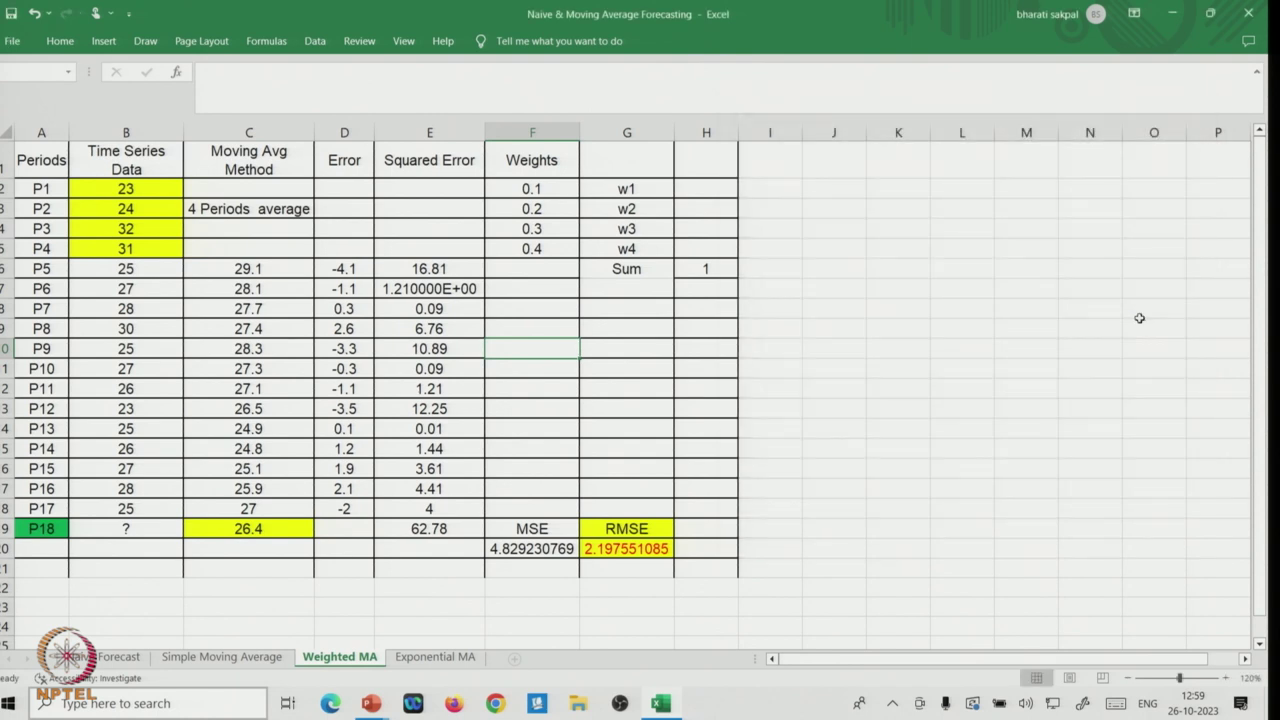
left_click(1092, 315)
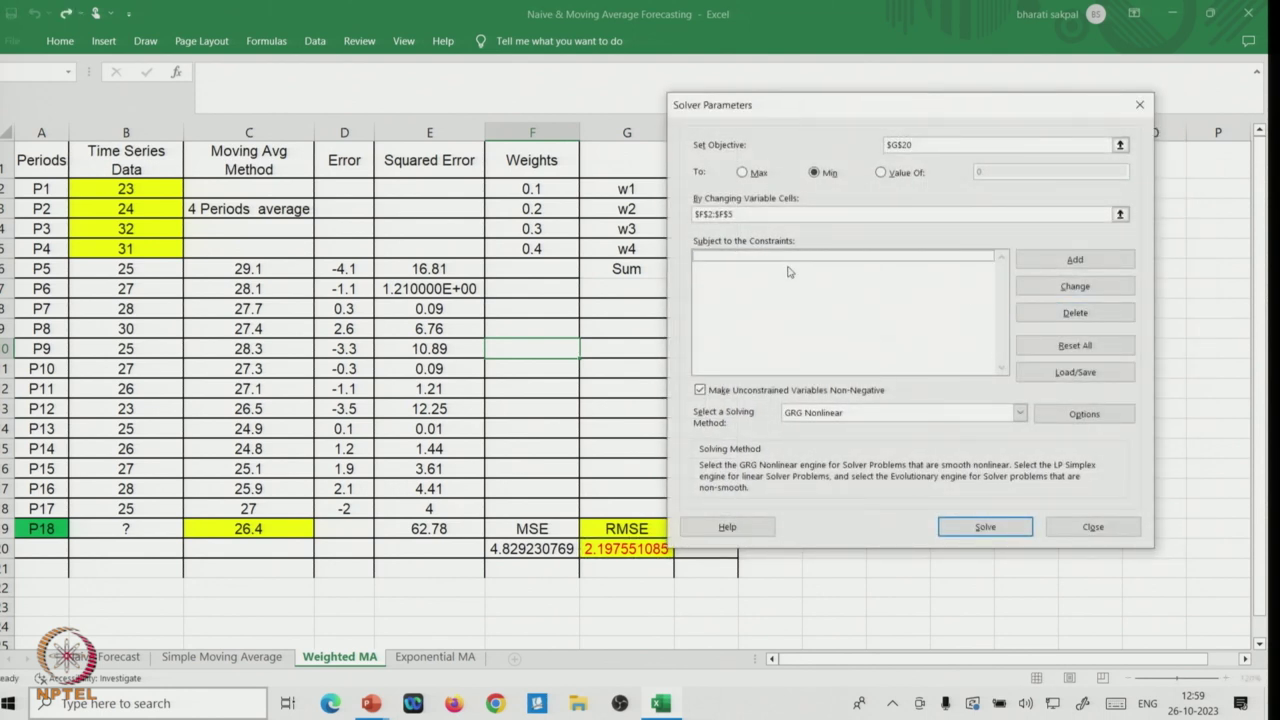
Add a Solver constraint requiring the four weights, $F$2:$F$5, to be <= 1
left_click(1075, 259)
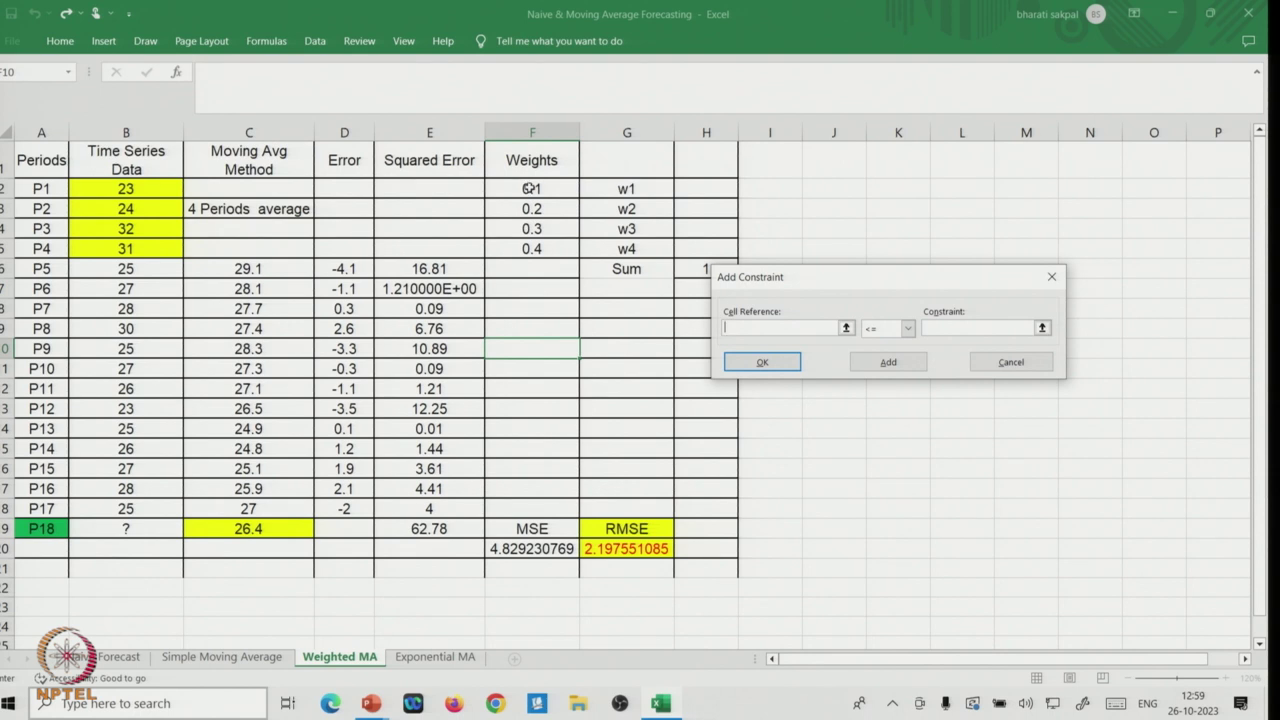
left_click_drag(531, 188, 533, 248)
left_click(907, 328)
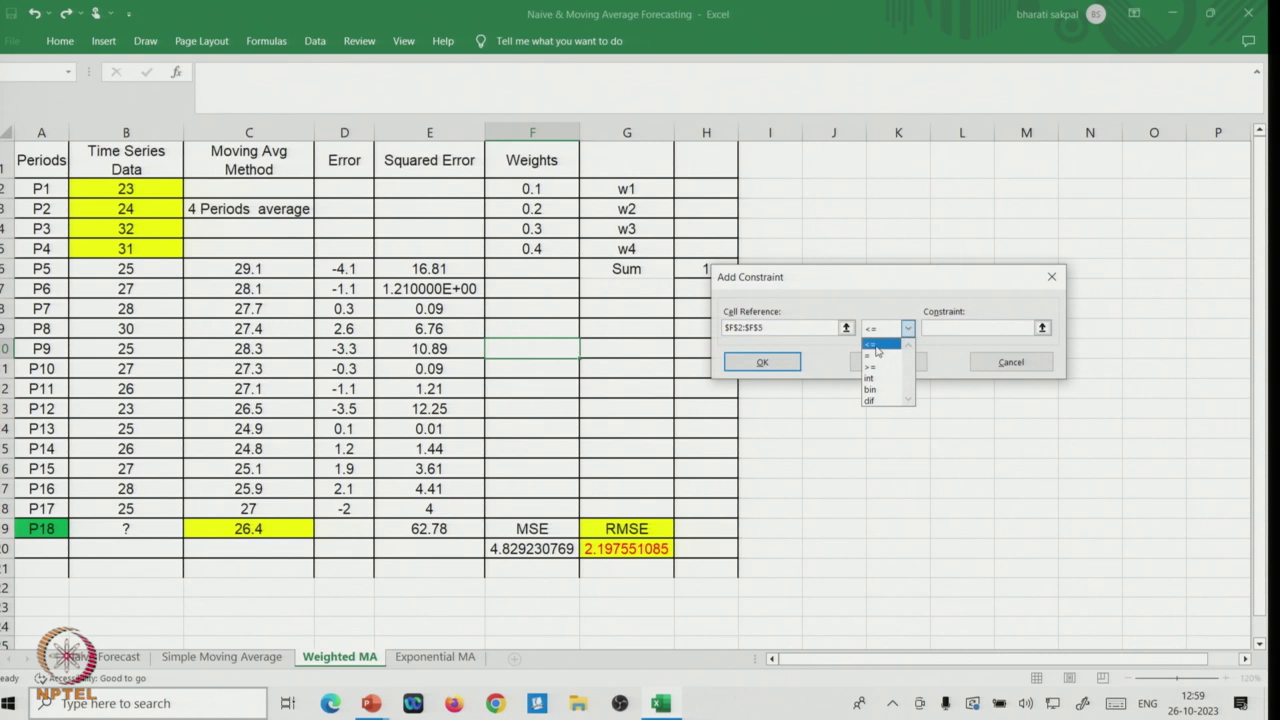
left_click(876, 346)
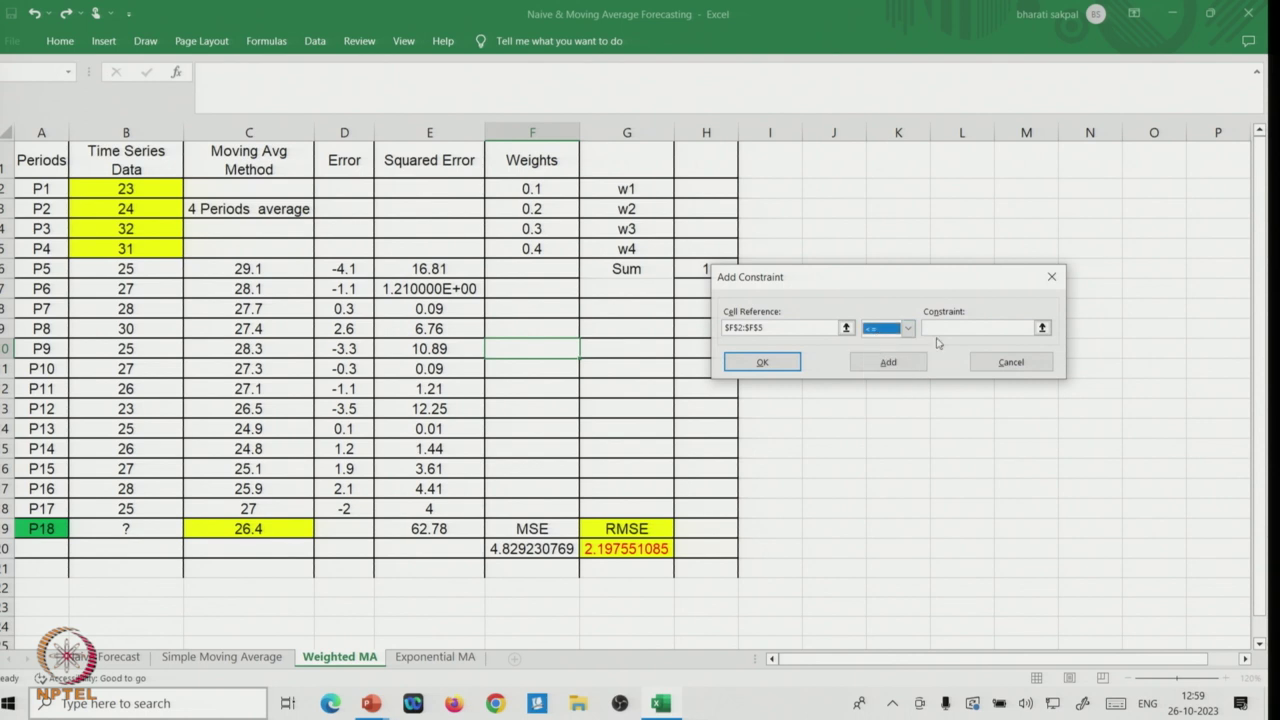
left_click(943, 327)
type("1")
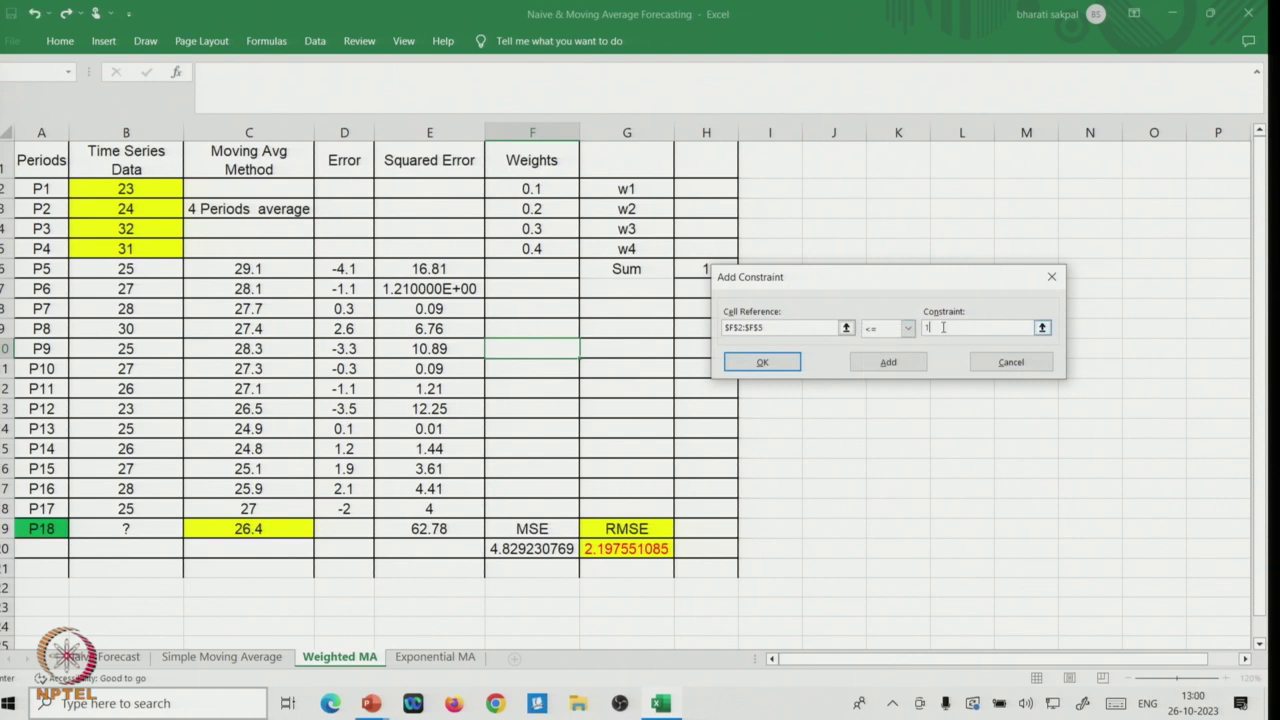
left_click(889, 364)
Add a second constraint setting the sum of weights in $H$6 equal to 1 and return to the Solver parameters
left_click_drag(821, 278, 998, 268)
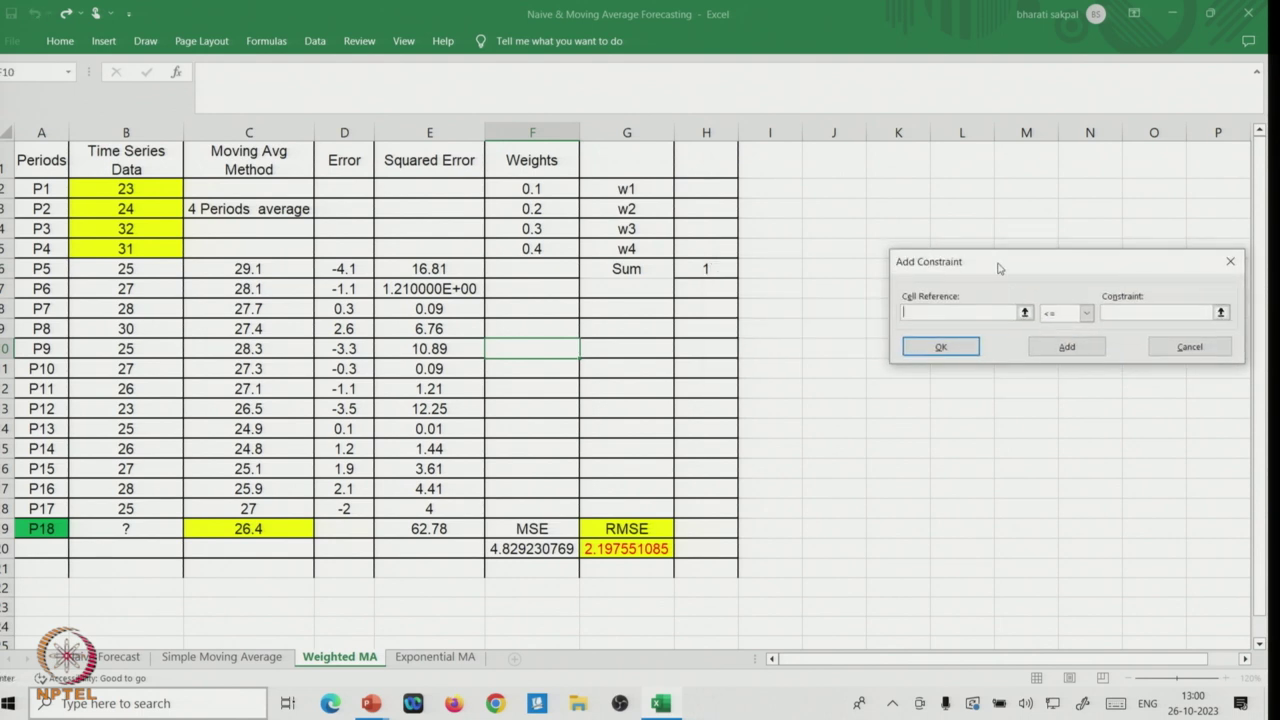
left_click(703, 269)
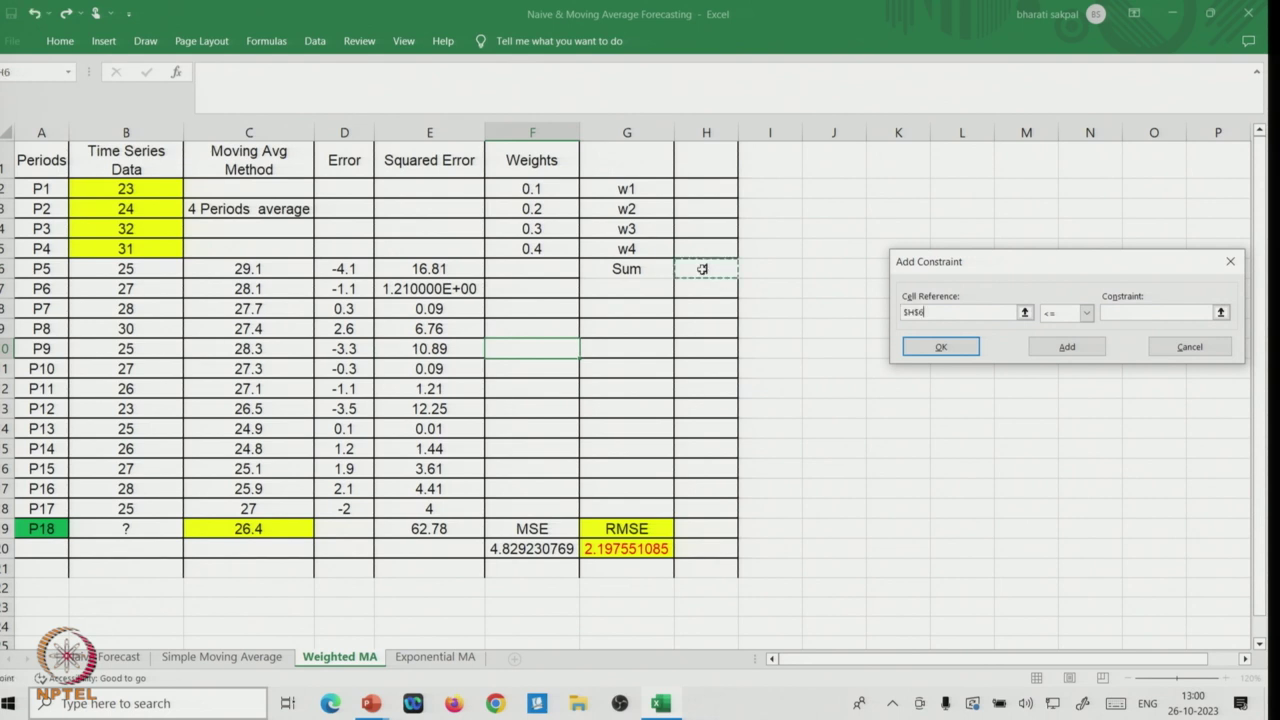
left_click(1086, 313)
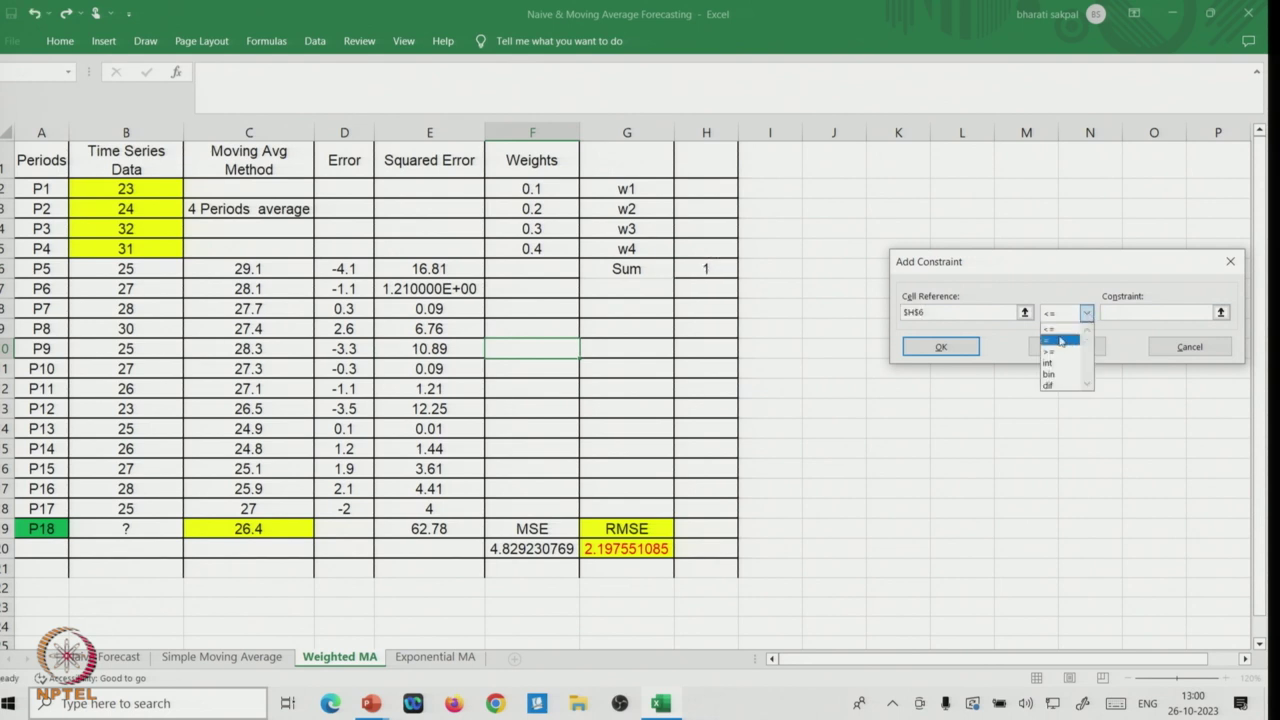
left_click(1059, 341)
left_click(1120, 312)
type("1")
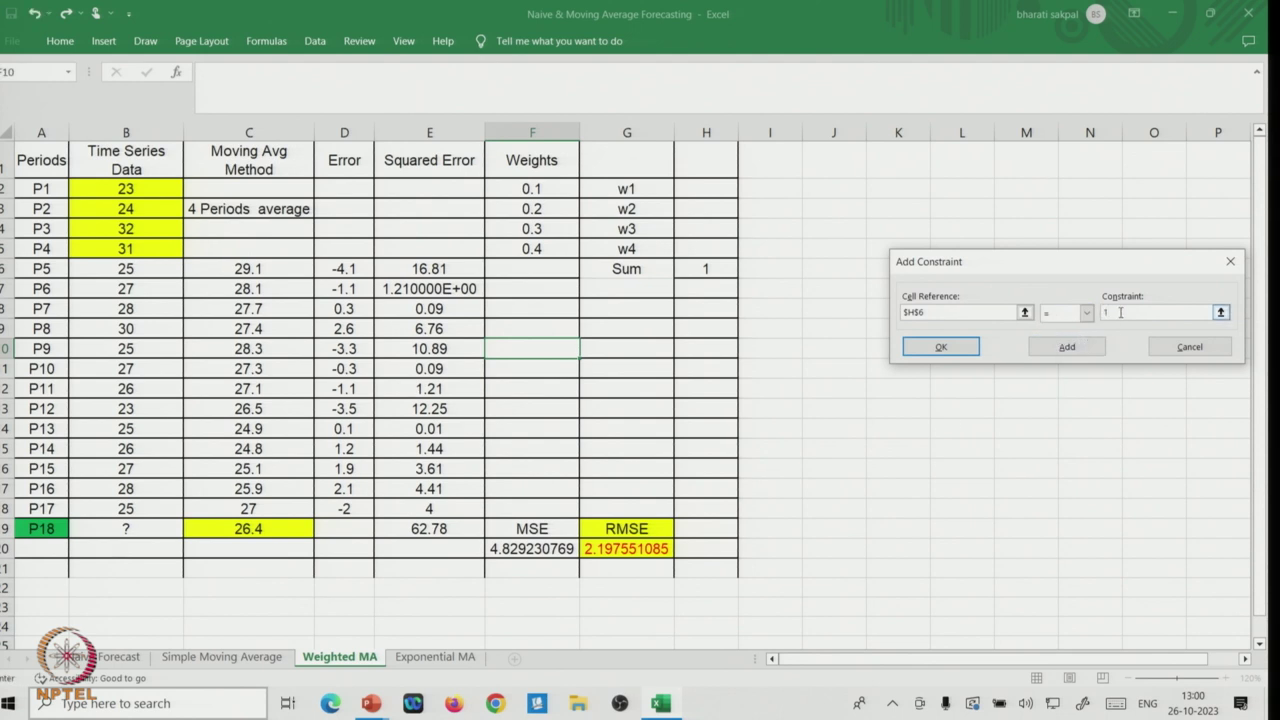
left_click(943, 347)
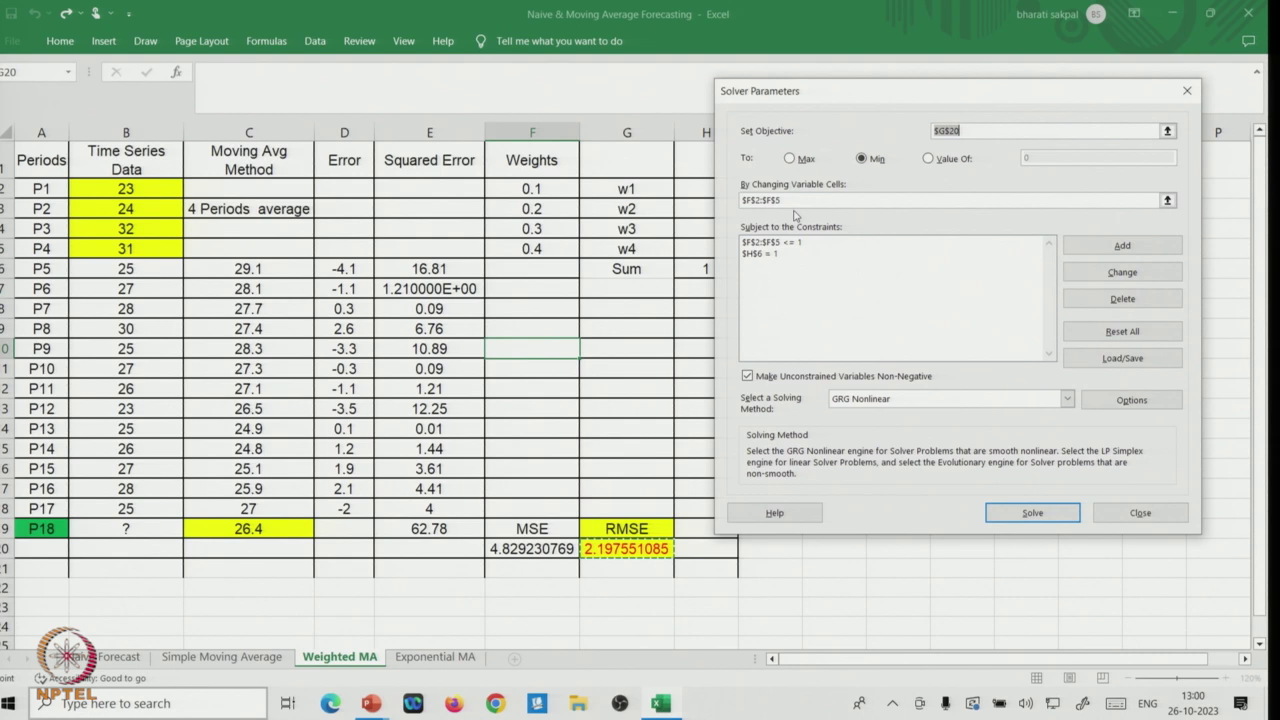
Keep unconstrained variables non-negative and select GRG Nonlinear as the solving method
left_click(748, 376)
left_click(748, 377)
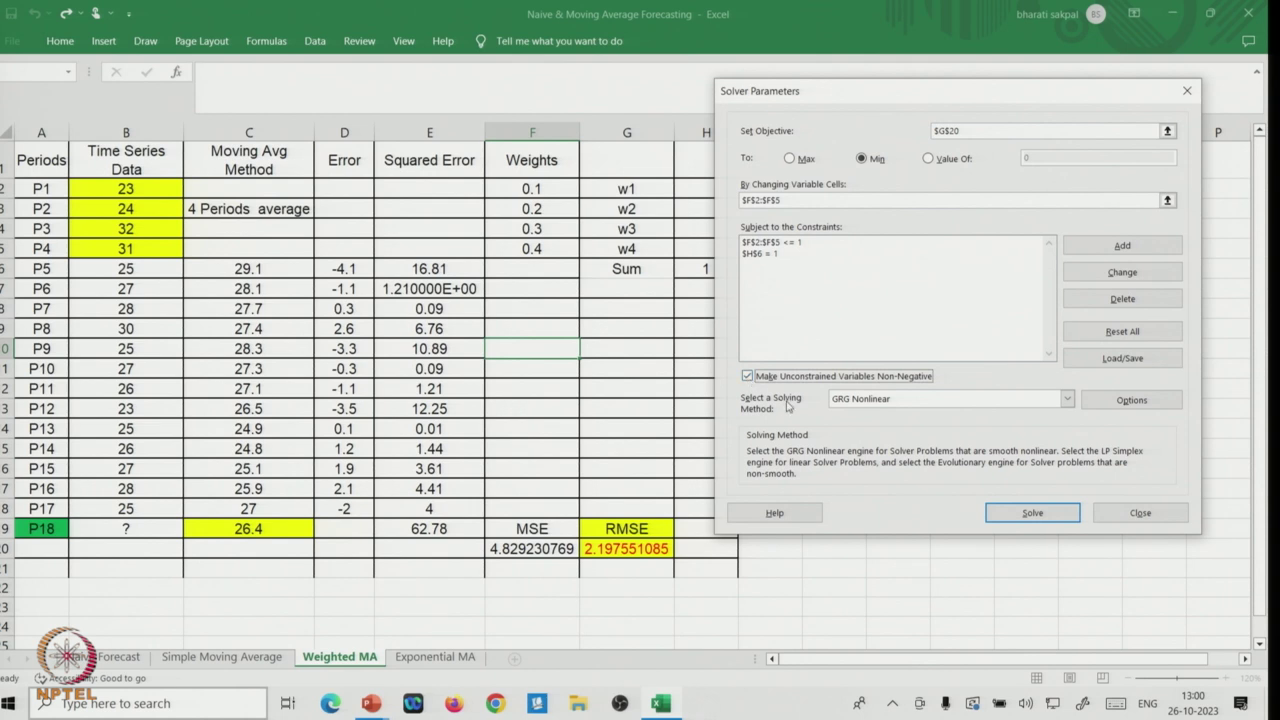
left_click(1067, 399)
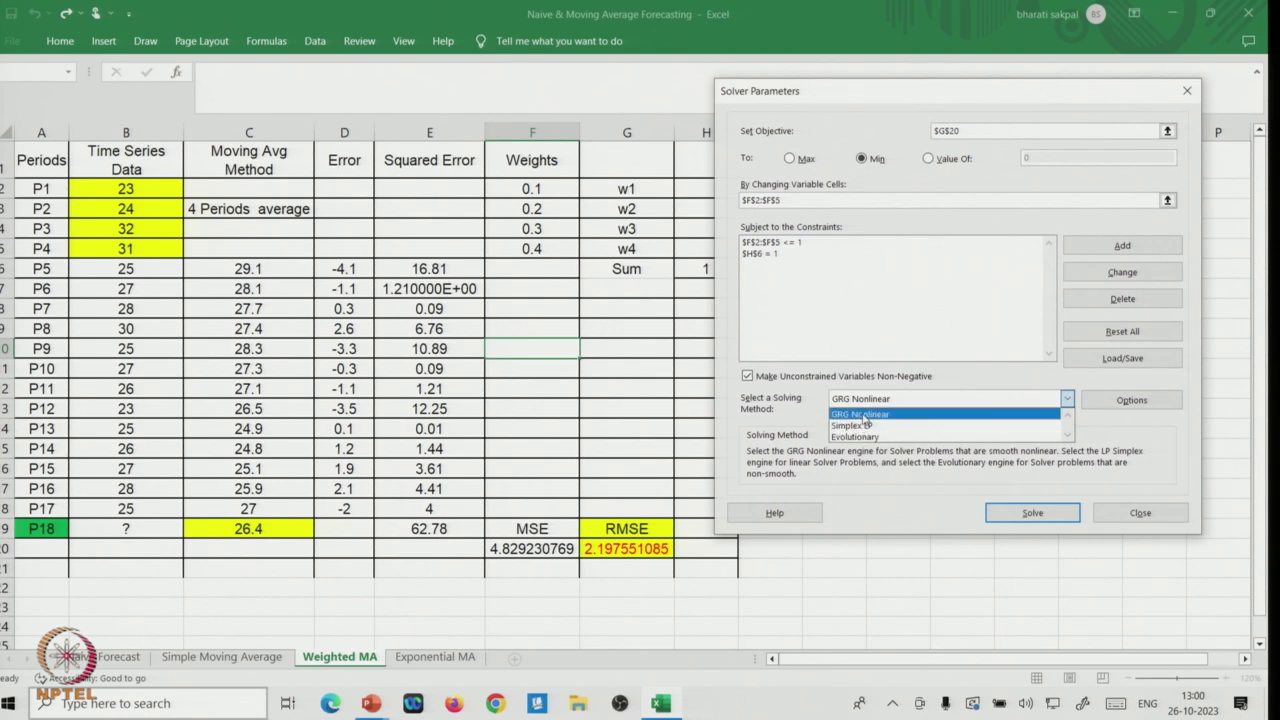
left_click(864, 418)
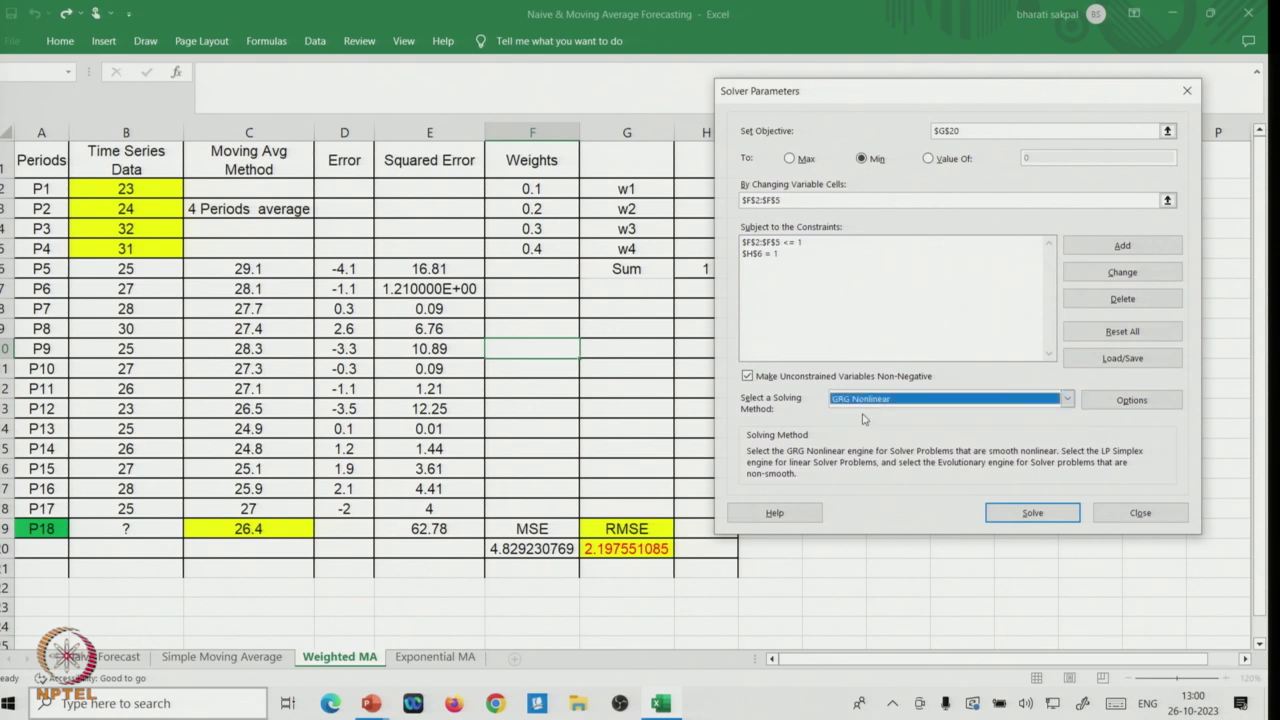
Run Solver, keep its solution for the weights, and check the RMSE cell G20
left_click(1030, 514)
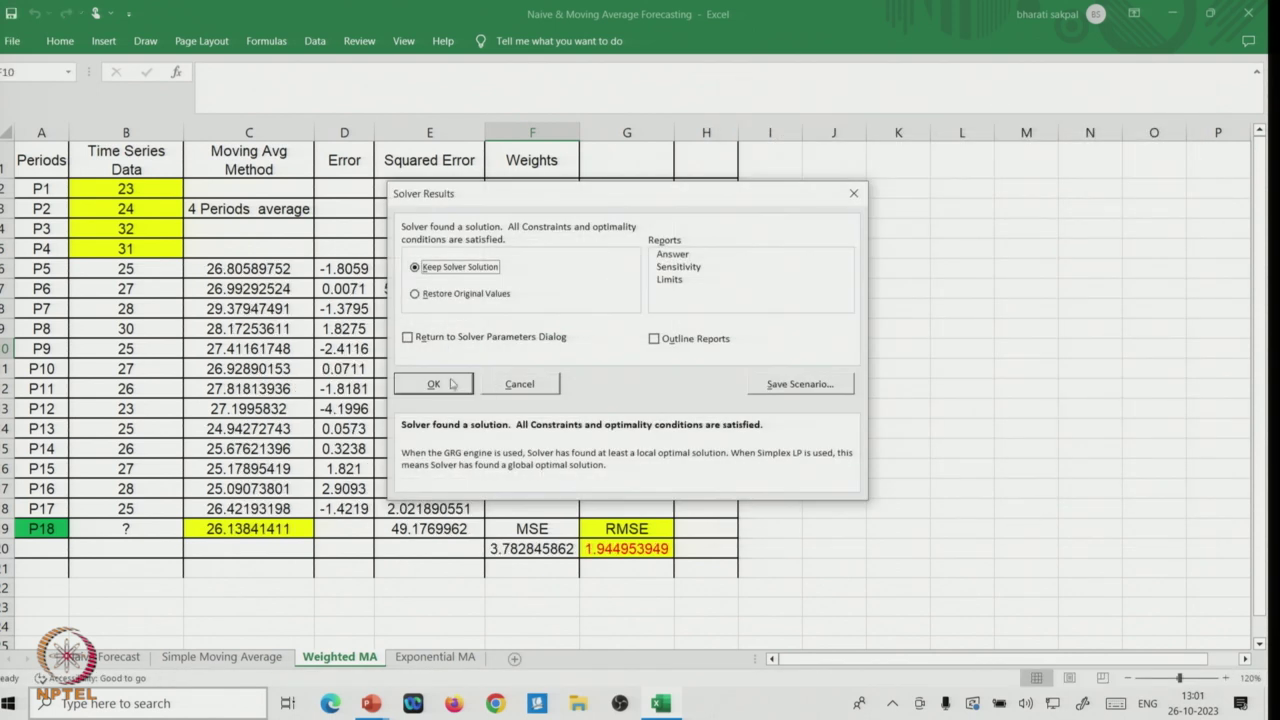
left_click(430, 383)
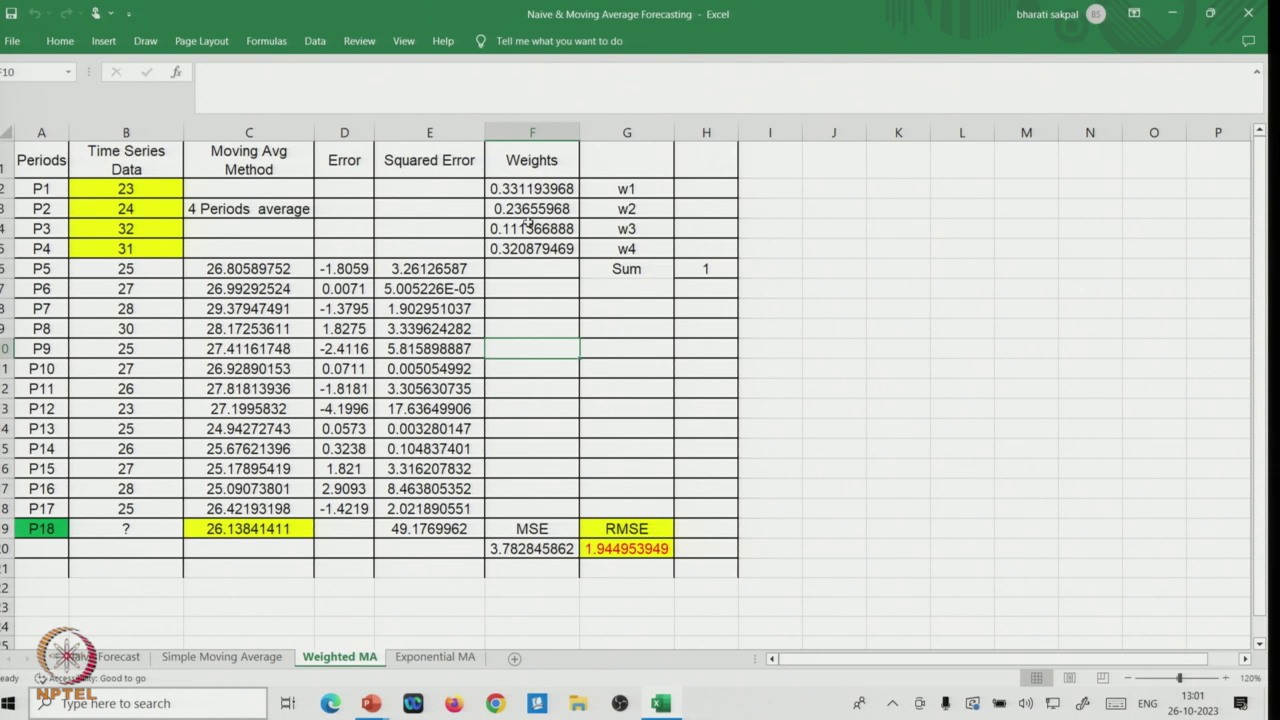
left_click(613, 548)
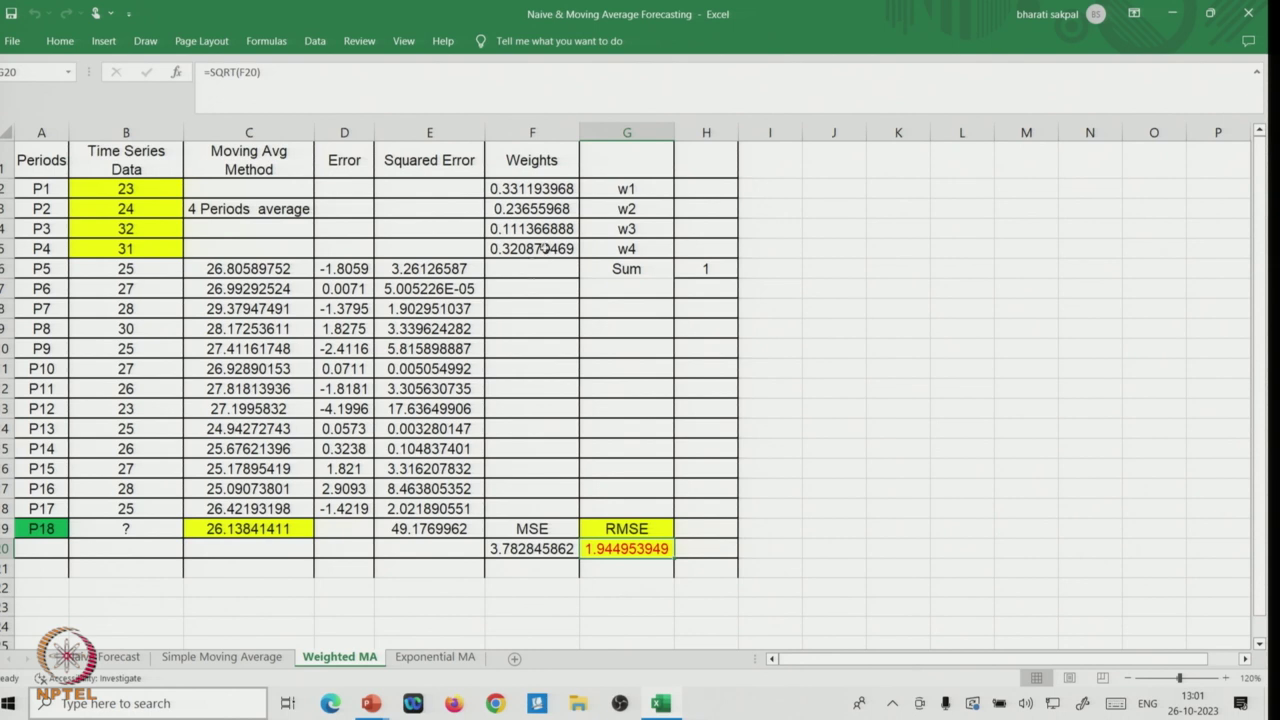
Replace the weights with new starting values: w1 0.4, w2 0.2, w3 0.1 and w4 0.1
left_click(517, 188)
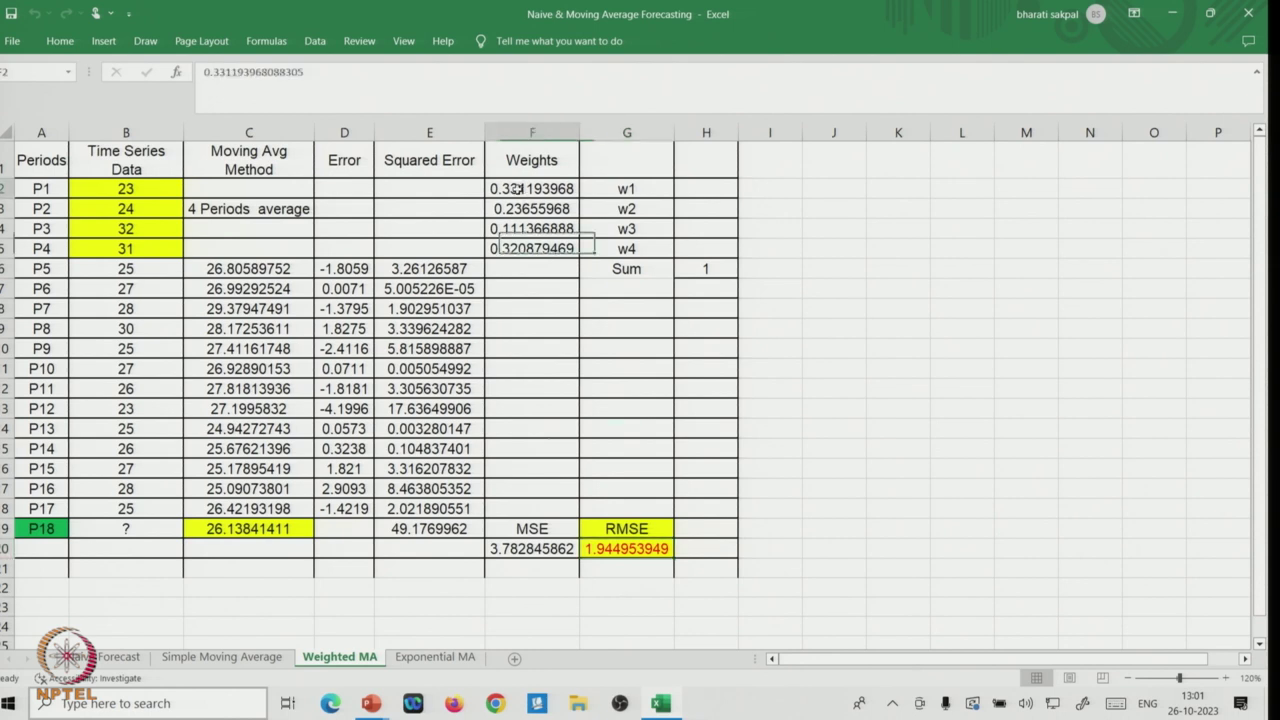
type("0.4")
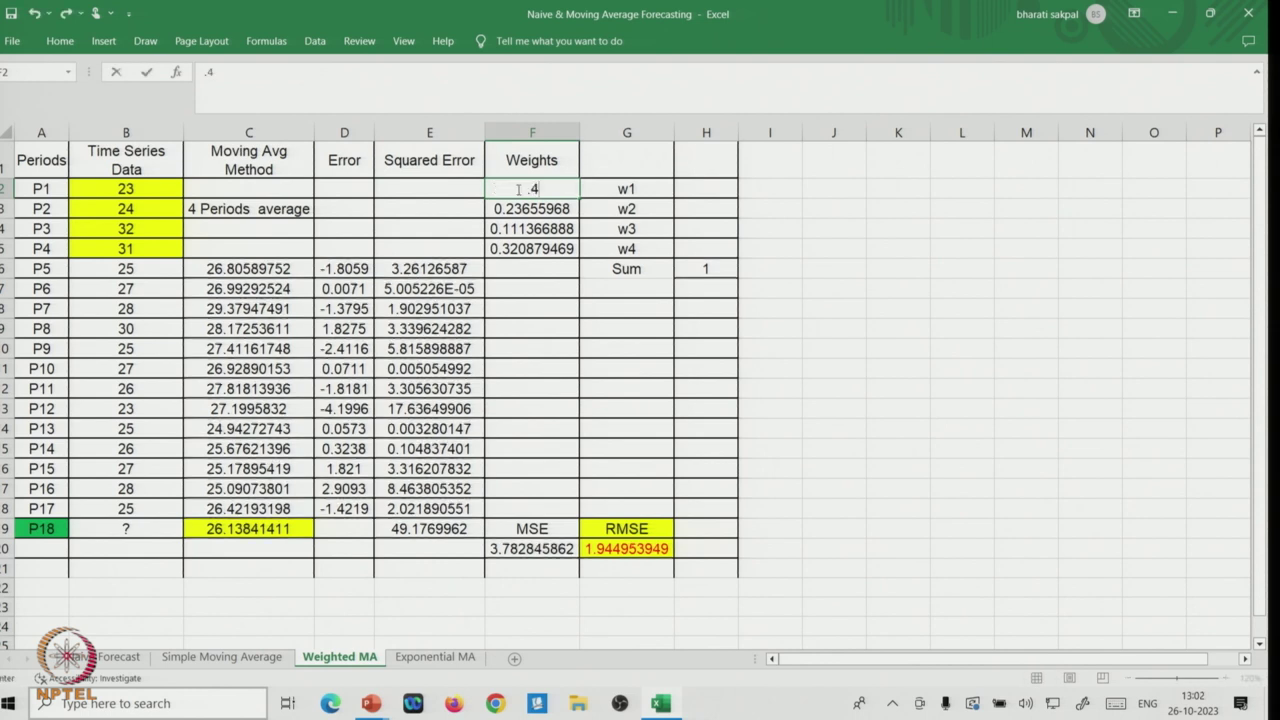
key("Return")
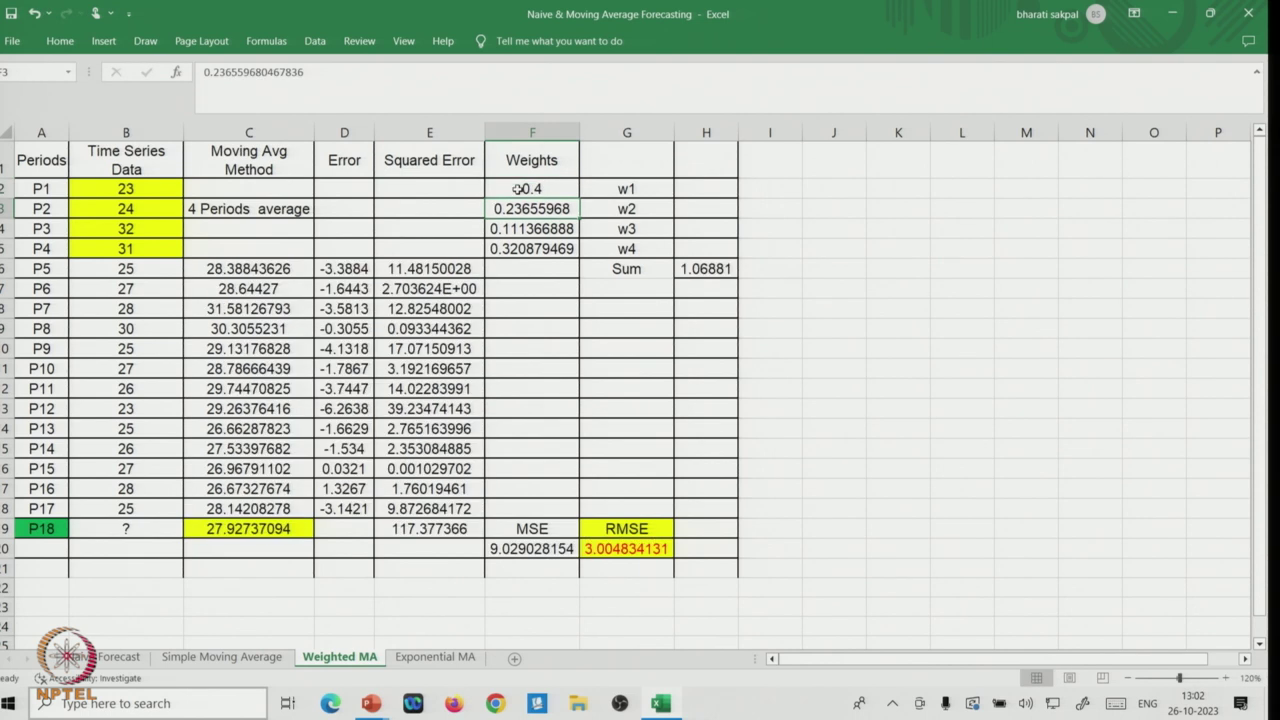
type(".2")
key("Return")
type(".4")
key("Return")
left_click(524, 228)
type(".1")
key("Return")
type(".1")
key("Return")
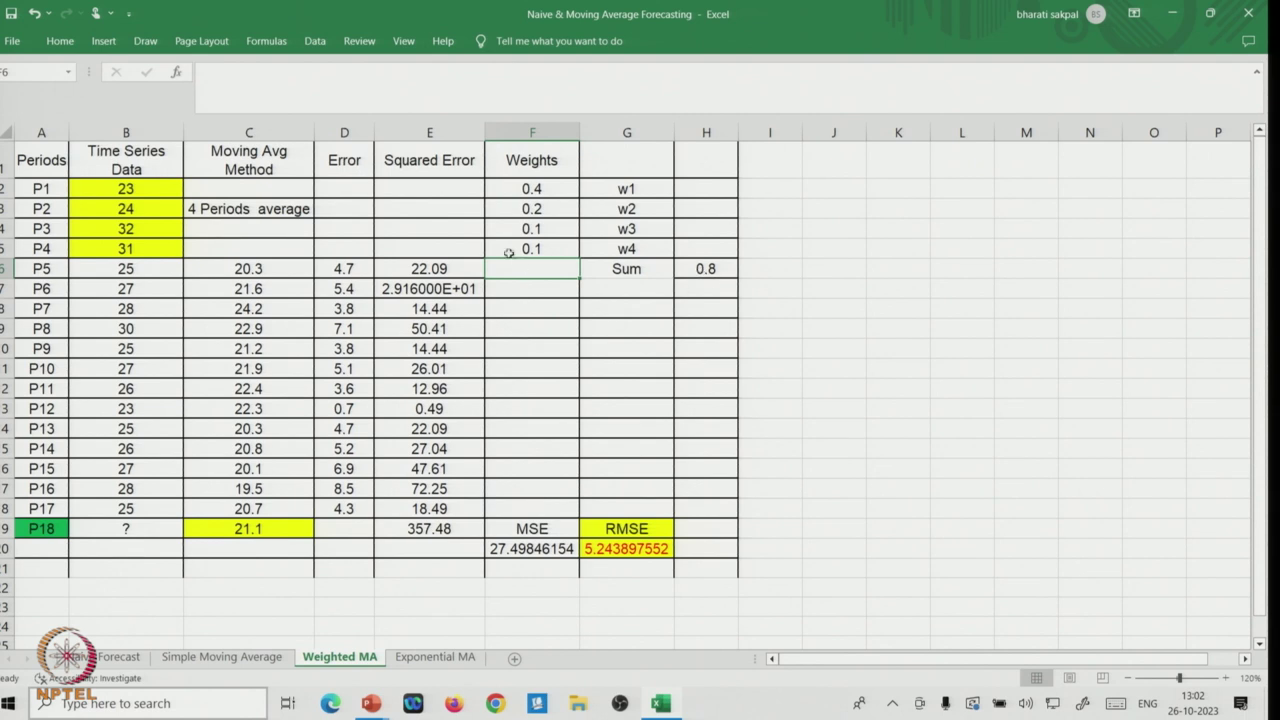
Run Solver again with the same objective and constraints from the new starting weights, and keep the solution
left_click(315, 41)
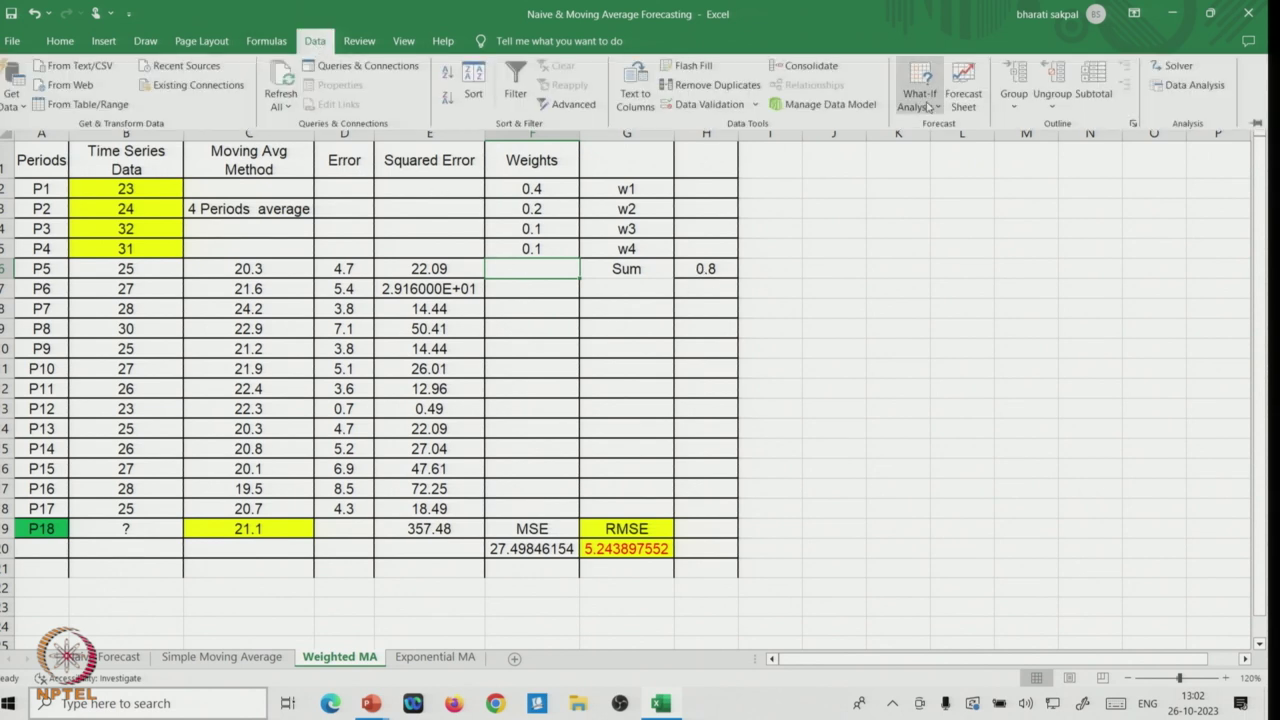
left_click(1178, 67)
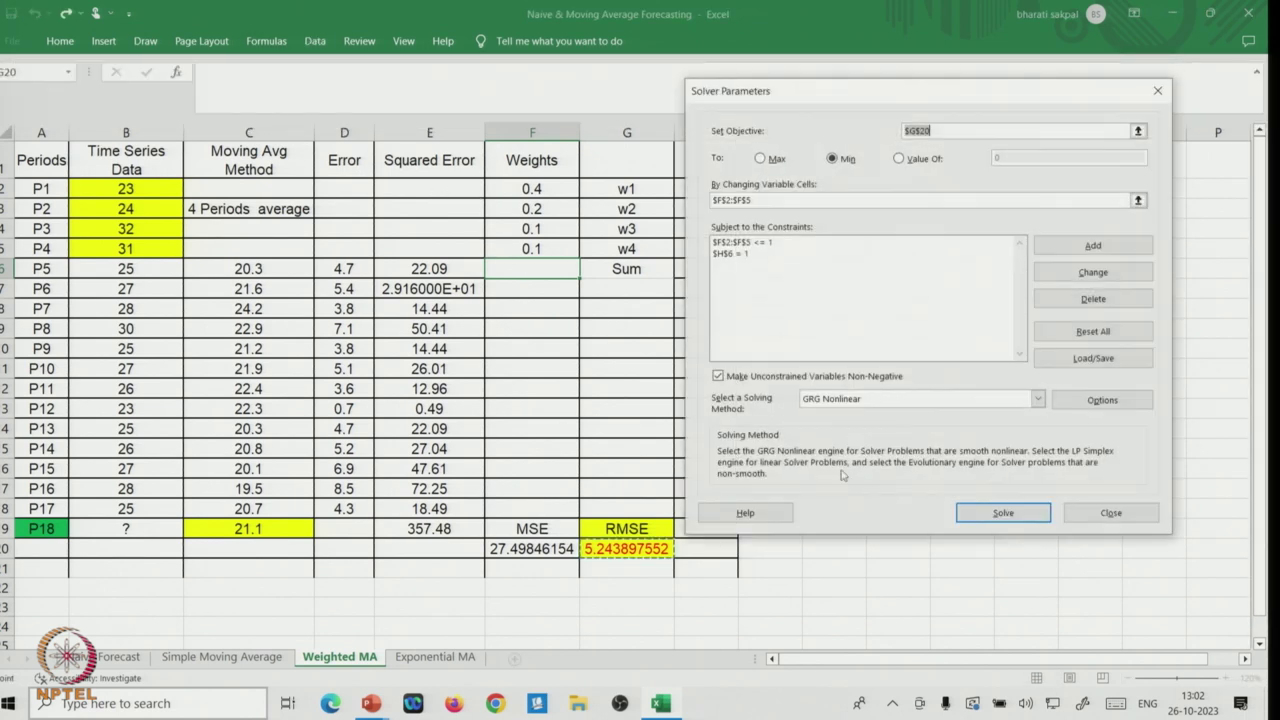
left_click(1002, 514)
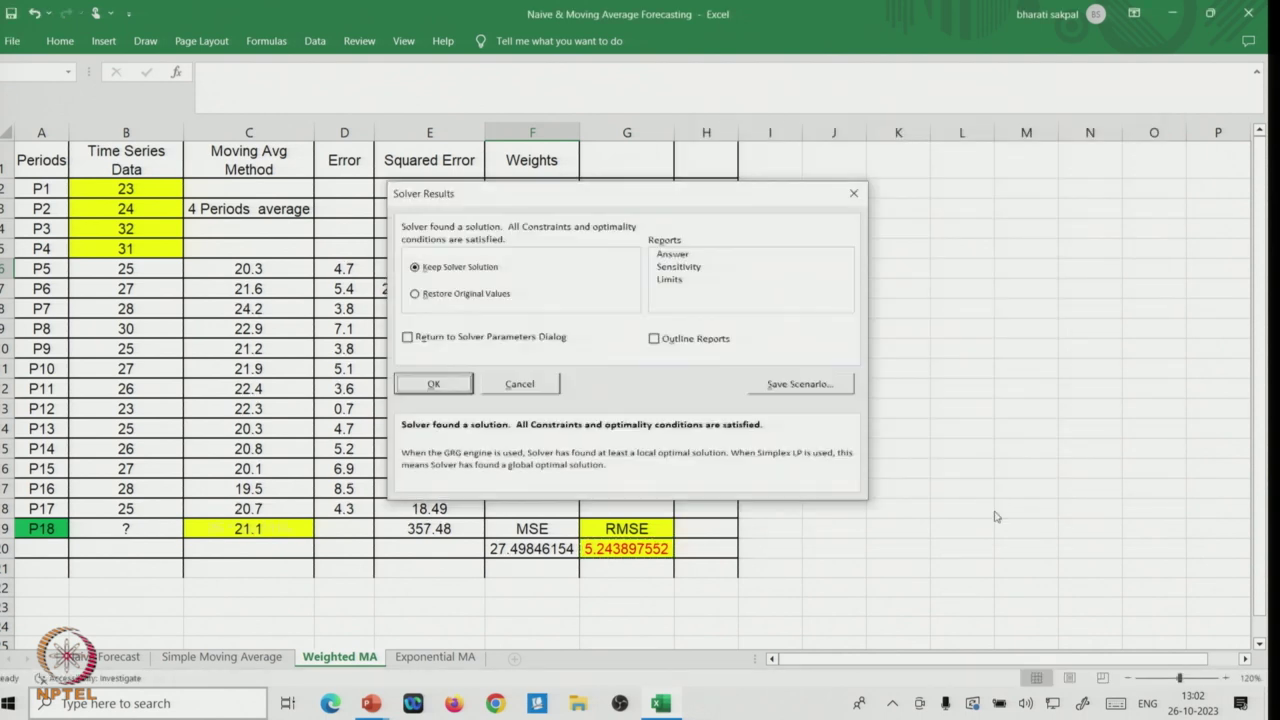
left_click(432, 386)
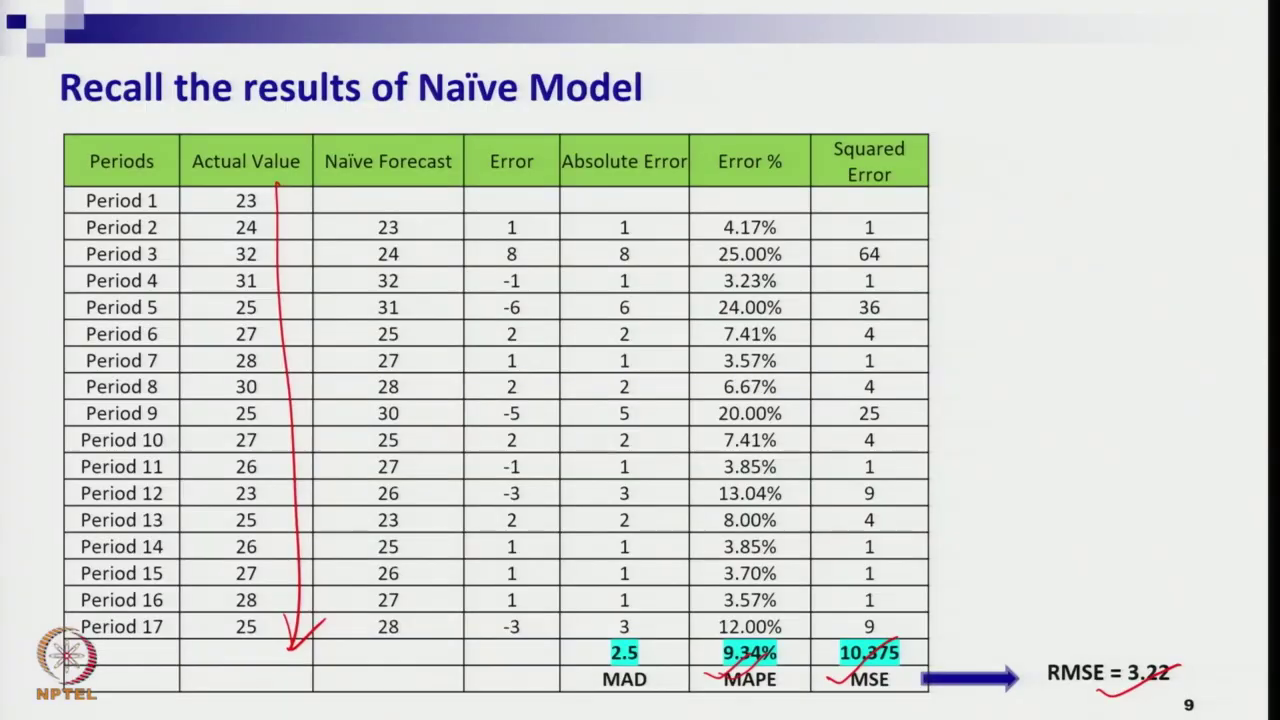
key("Page_Up")
key("Page_Up")
key("Page_Up")
key("Page_Up")
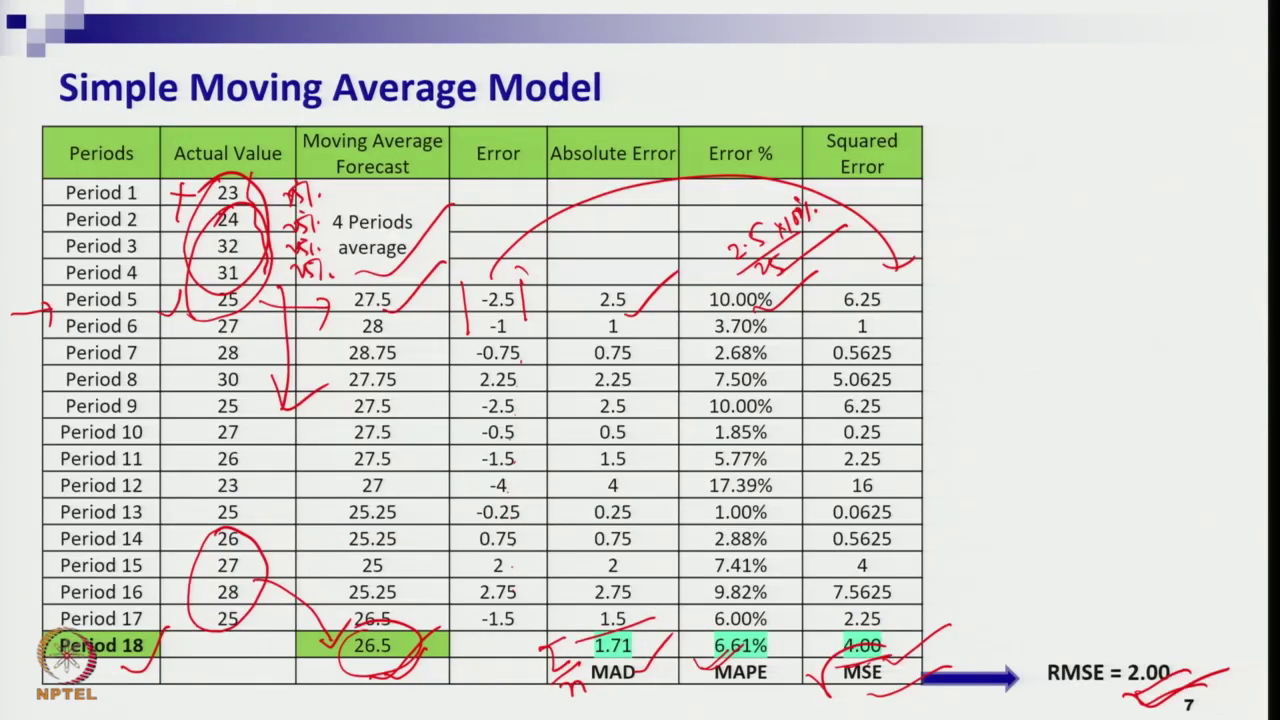